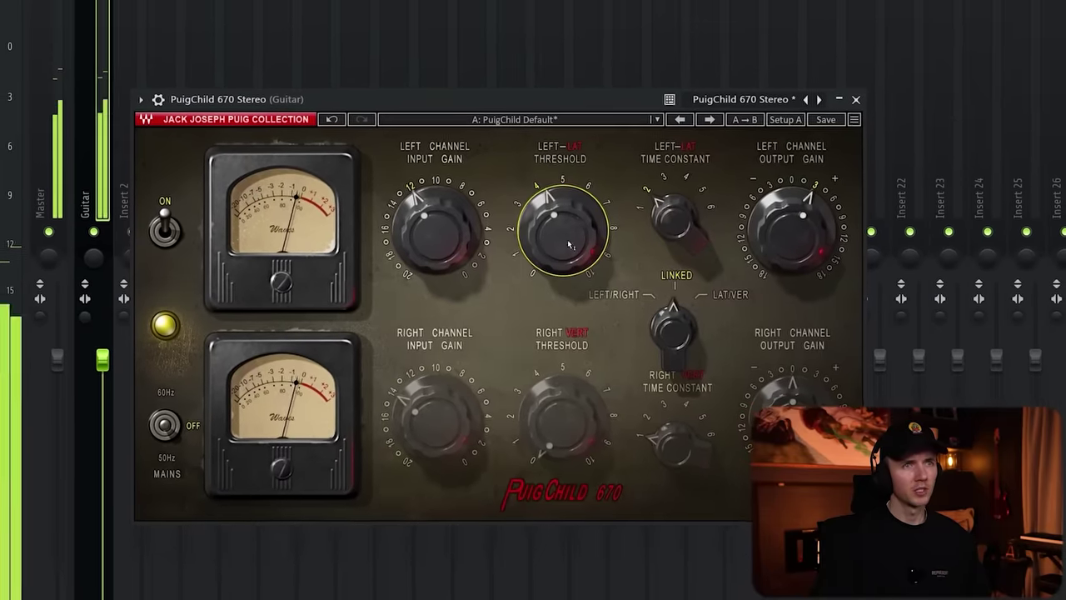
Adjust the left time constant of the PuigChild 670 compressor on the Guitar track
drag(676, 220, 676, 209)
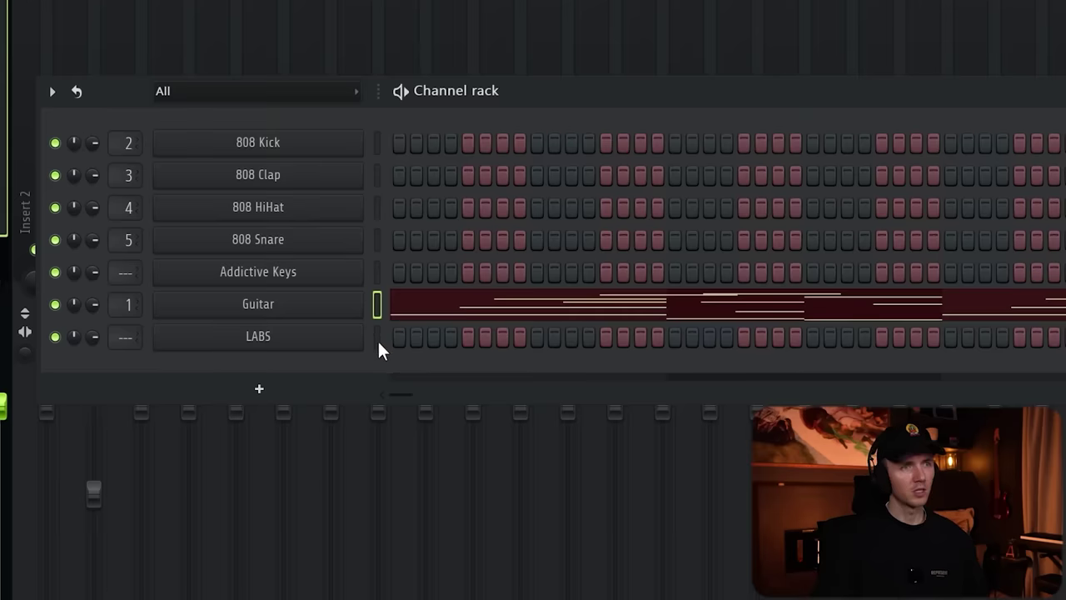
Paste the Guitar notes into the LABS channel and transpose them up one octave
click(377, 337)
key(ctrl+v)
key(space)
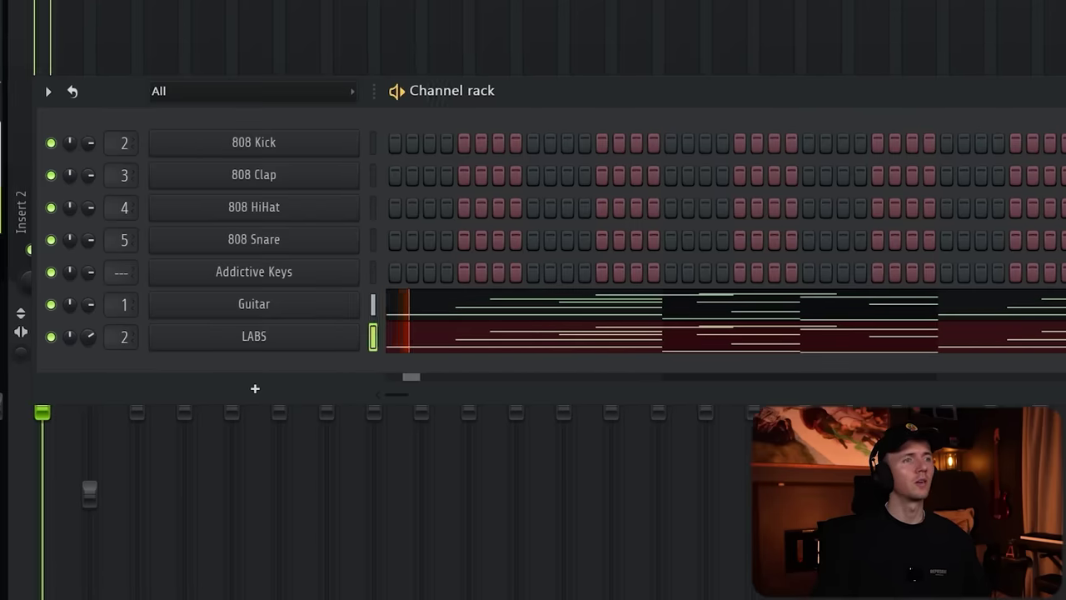
click(406, 335)
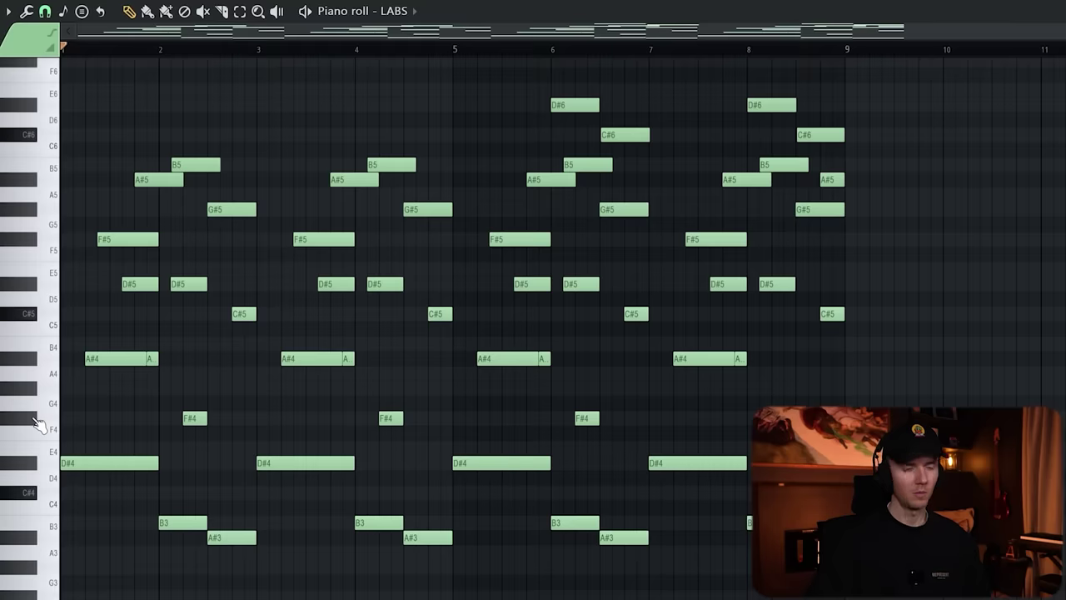
key(ctrl+Up)
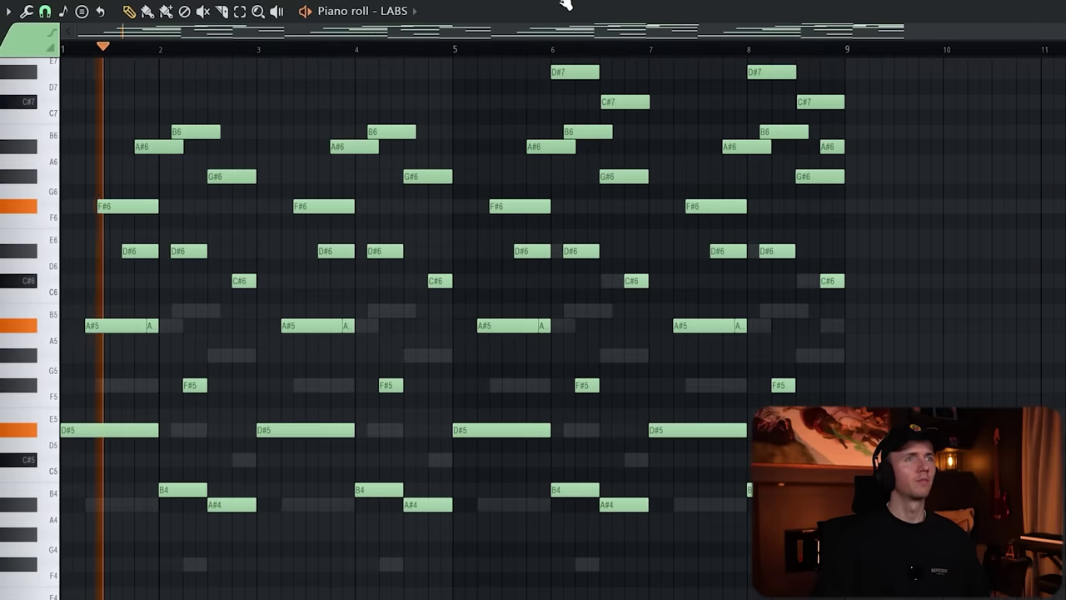
key(F6)
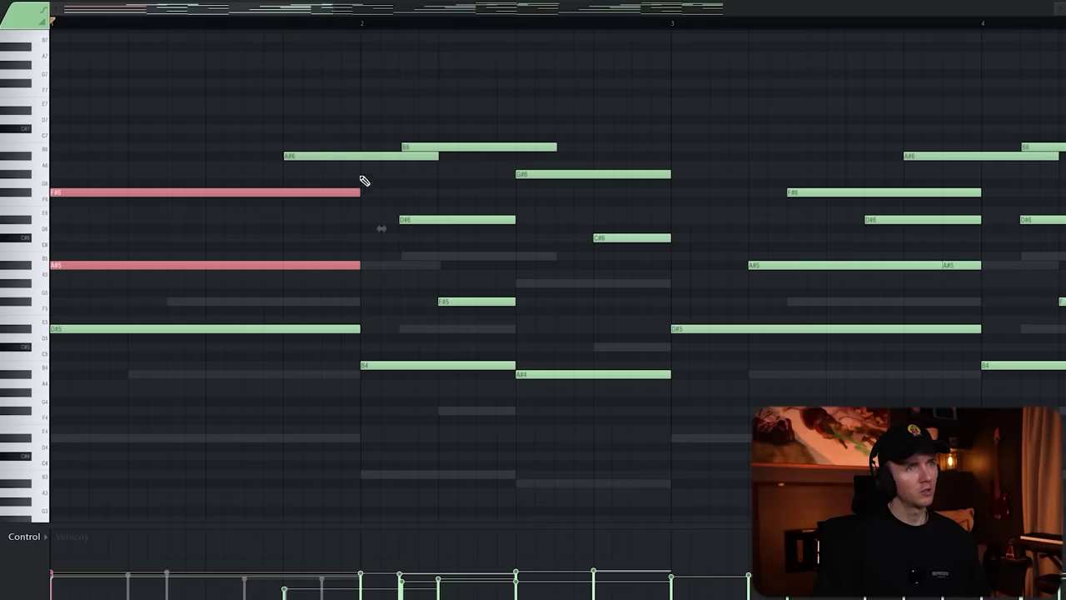
Simplify the LABS part into longer sustained chord notes and select all of its notes
scroll(356, 171, down, 2)
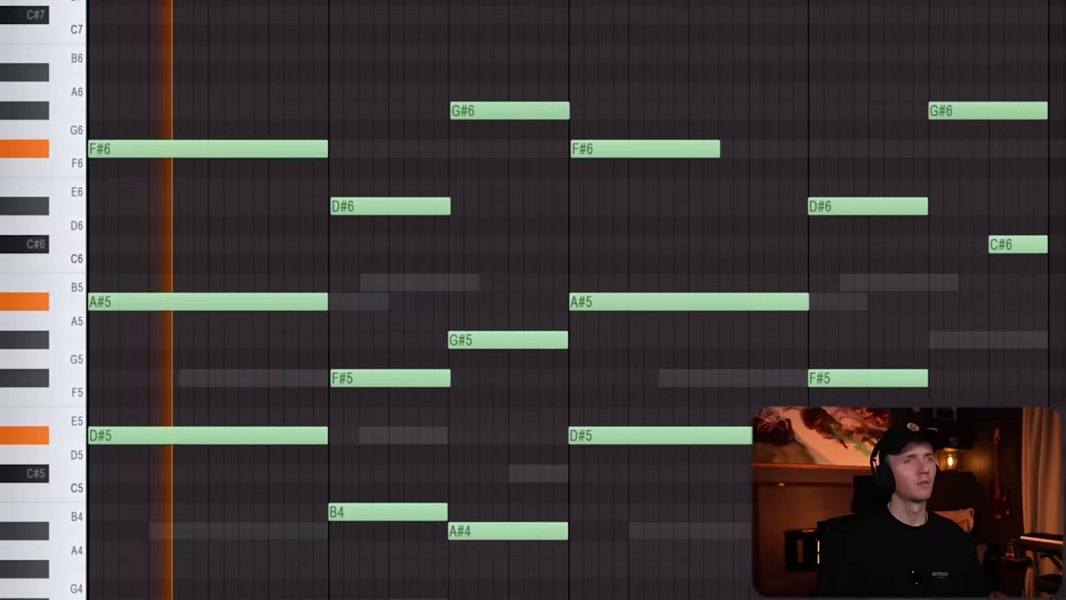
key(ctrl+a)
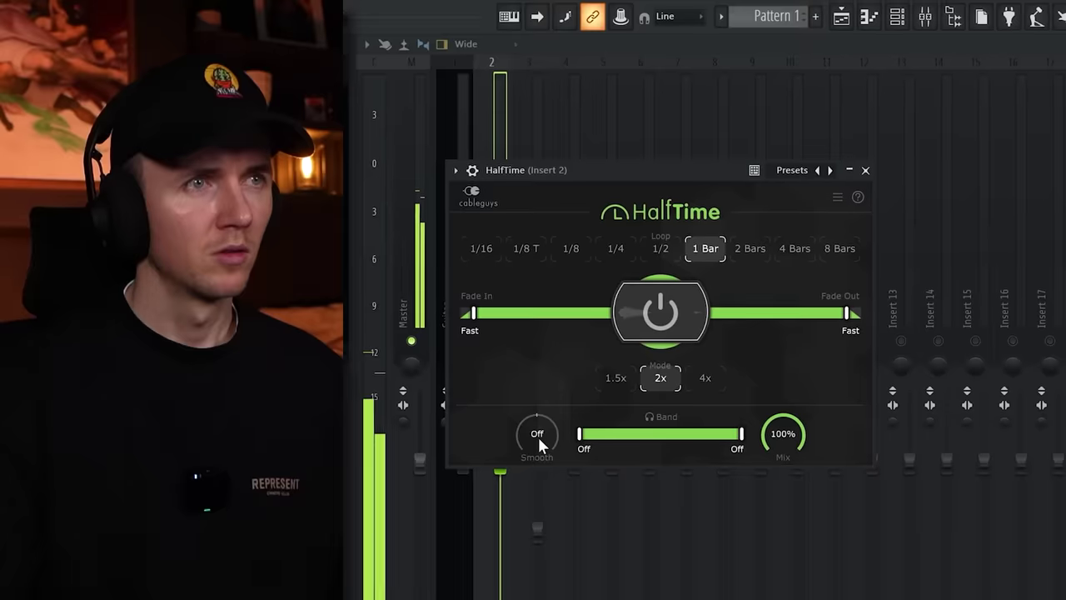
Raise HalfTime's smoothing on the piano's insert and set its Fruity Delay 2 feedback mode to ping-pong
drag(538, 436, 538, 392)
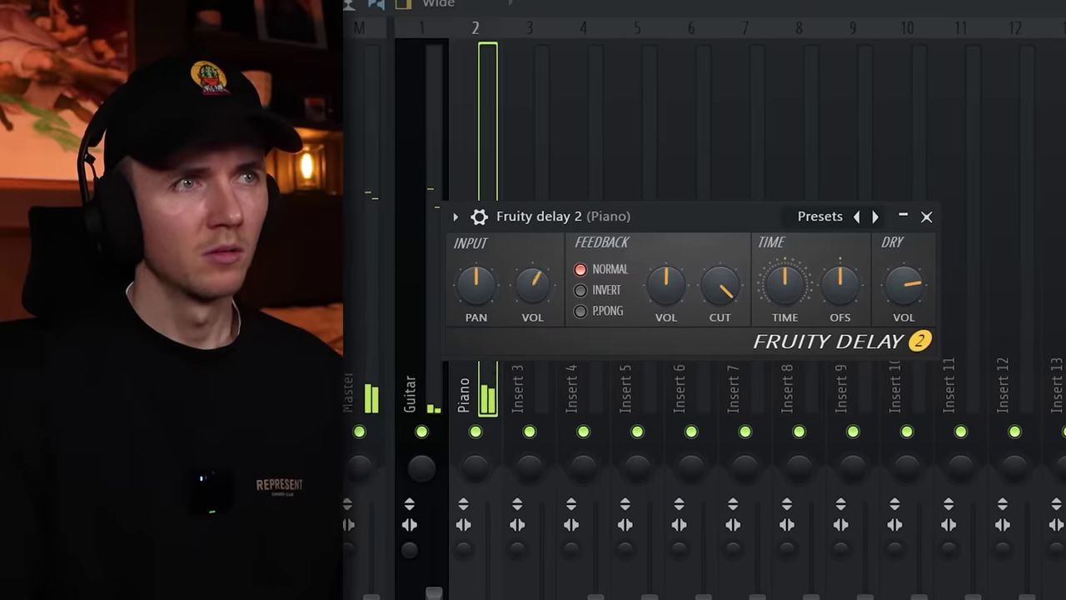
click(581, 310)
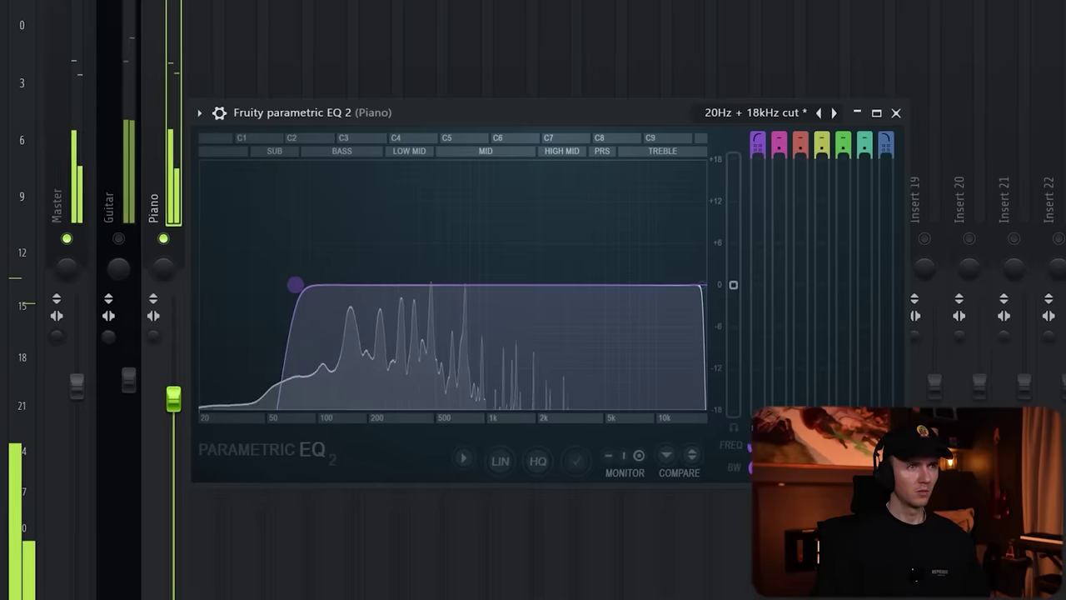
Raise the low-cut frequency of Fruity Parametric EQ 2 on the Piano track to remove more low end
drag(296, 285, 358, 285)
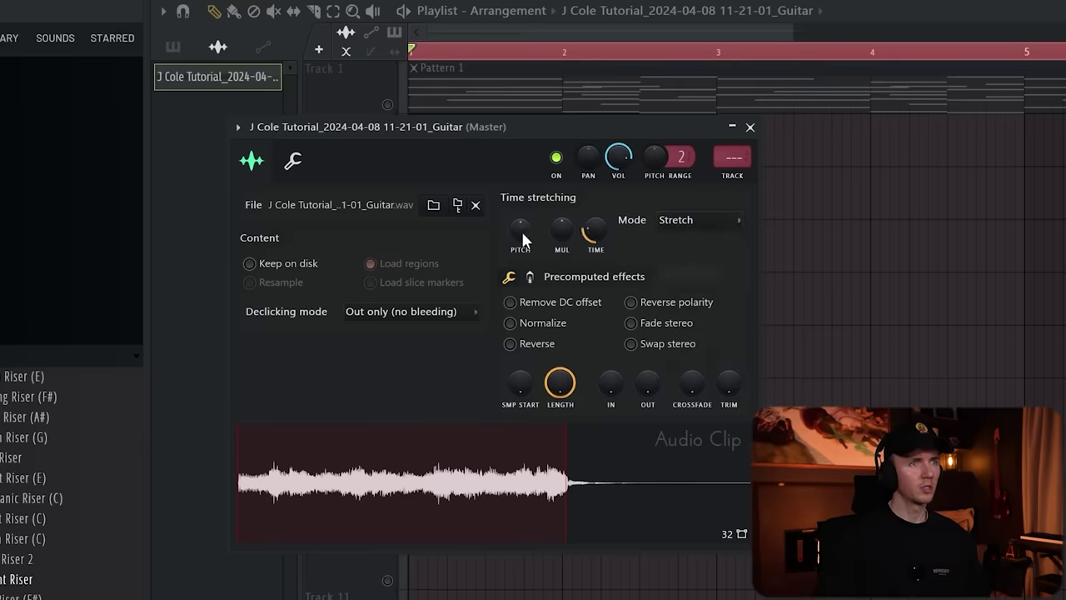
Turn the guitar audio clip's time-stretching pitch fully up and close the clip's settings
drag(521, 229, 573, 233)
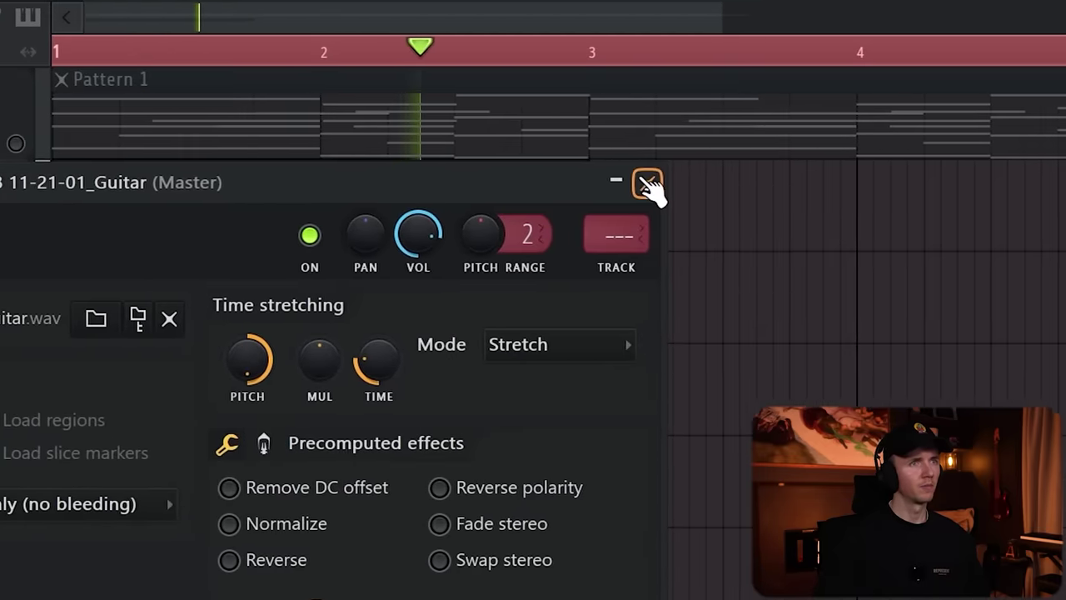
click(648, 185)
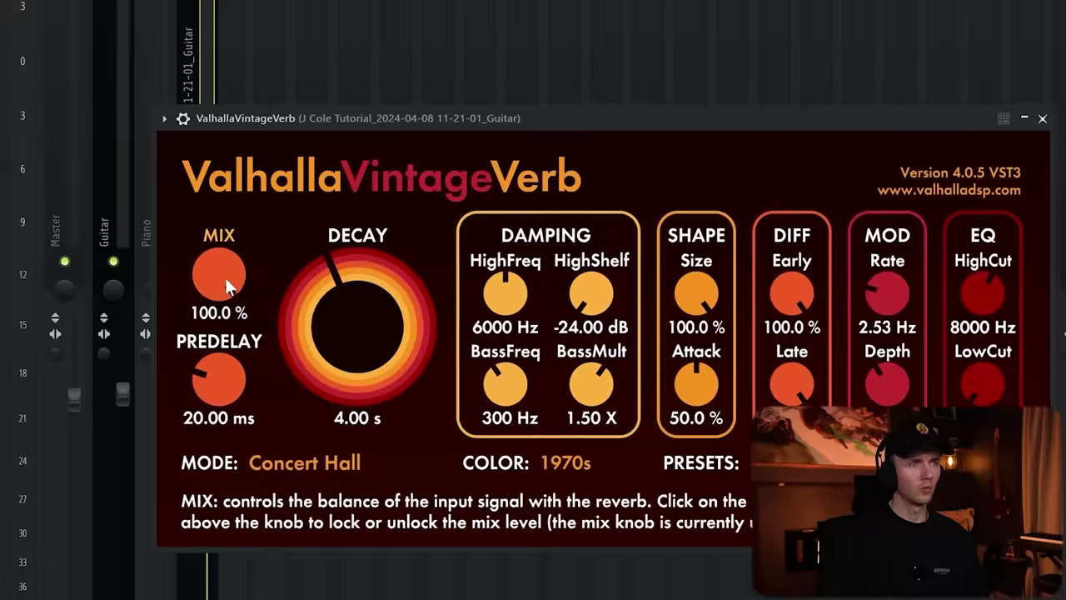
Set ValhallaVintageVerb on the guitar audio track to a 2.10 s decay and 380 Hz low cut, and lower its mix
drag(226, 281, 519, 338)
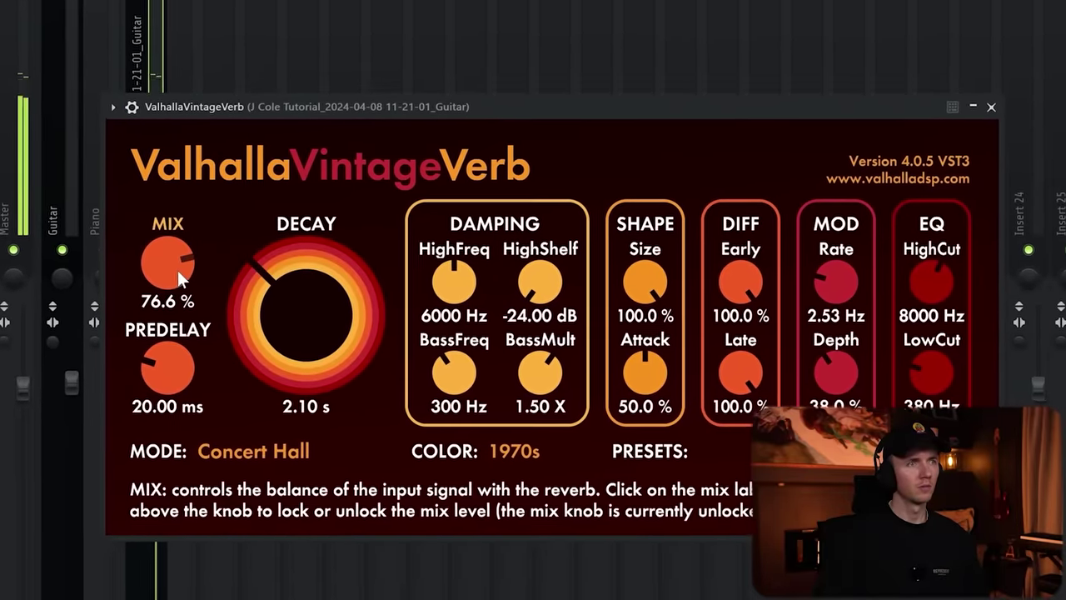
drag(179, 280, 179, 291)
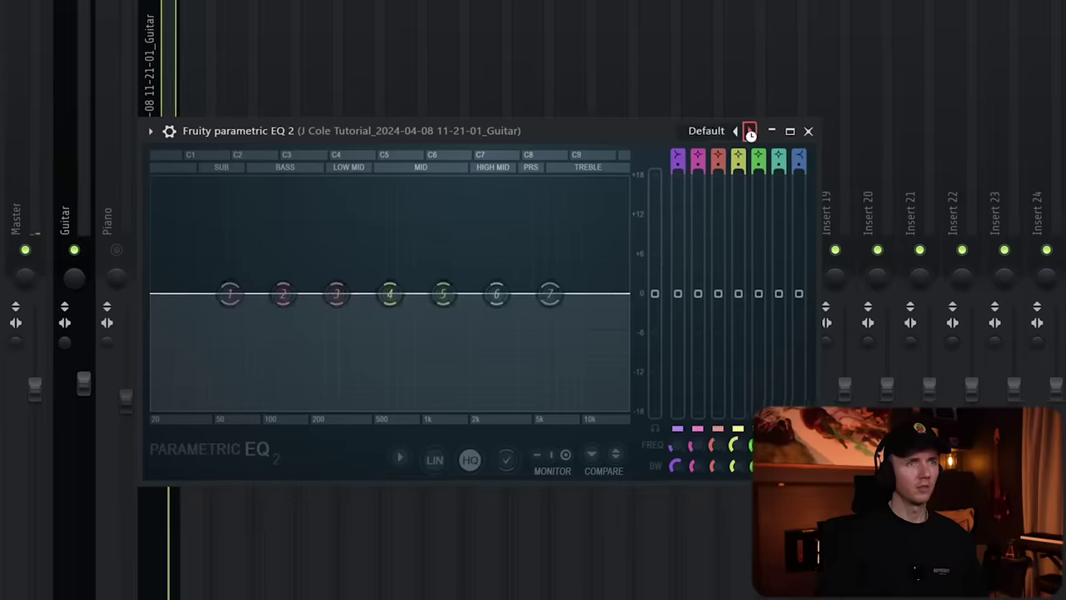
Load the 20Hz + 18kHz cut EQ preset on the guitar audio track, lowering the high cut and raising the low cut
click(750, 131)
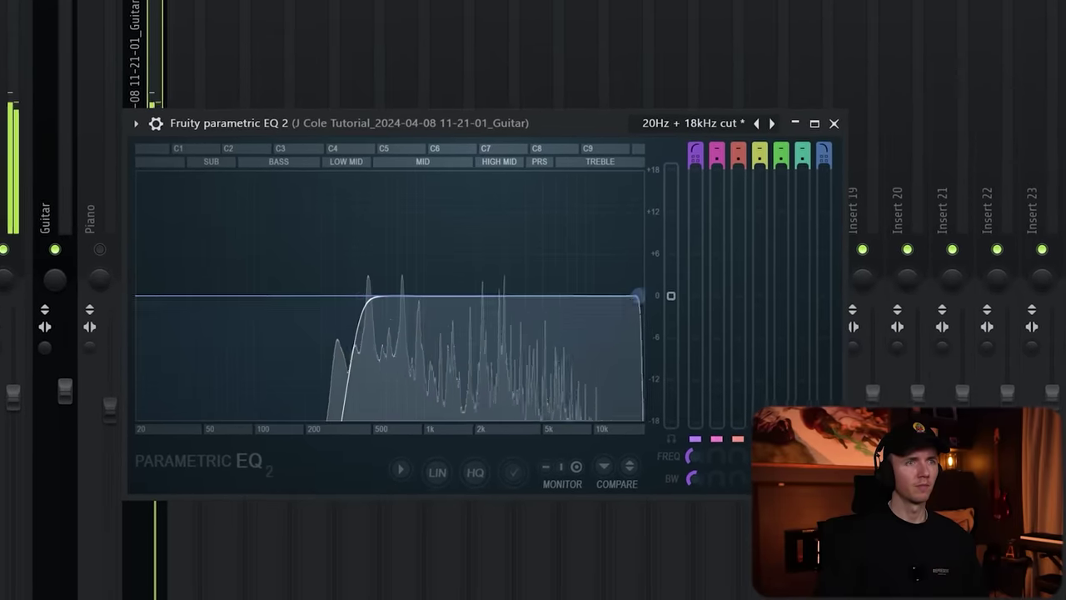
drag(638, 296, 530, 295)
drag(361, 296, 383, 296)
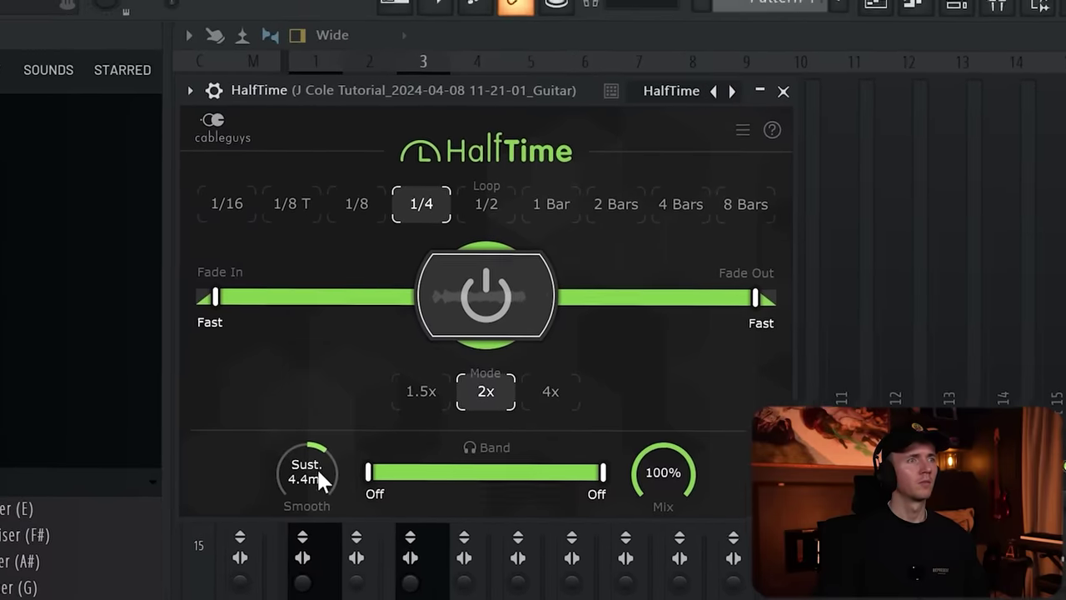
Adjust the sustain smoothing of HalfTime on the guitar audio track
mouse_move(317, 467)
mouse_down()
mouse_move(329, 469)
mouse_move(324, 479)
mouse_up()
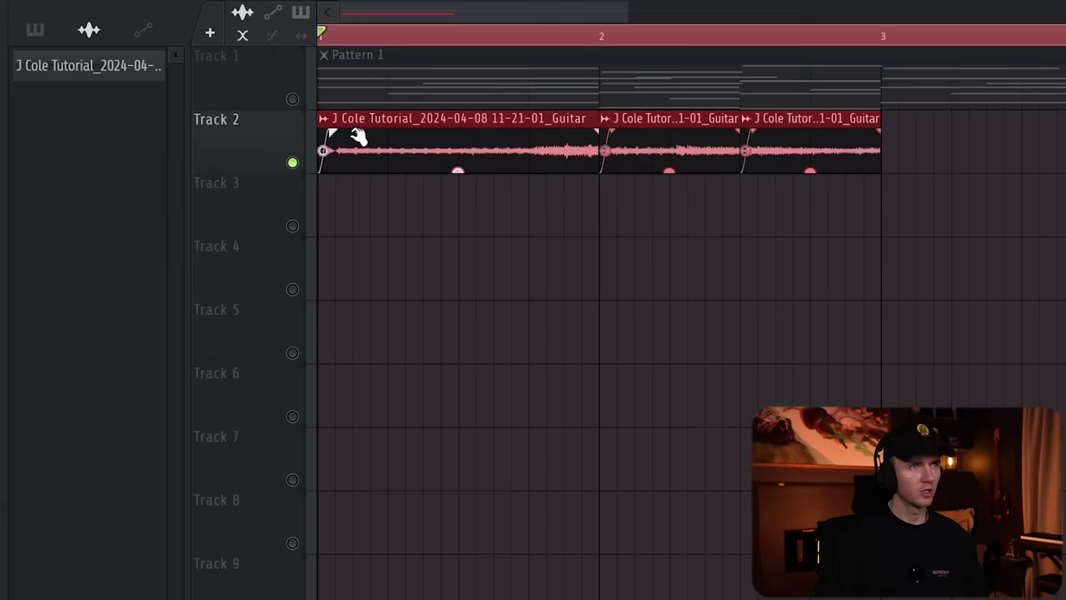
scroll(640, 301, down, 3)
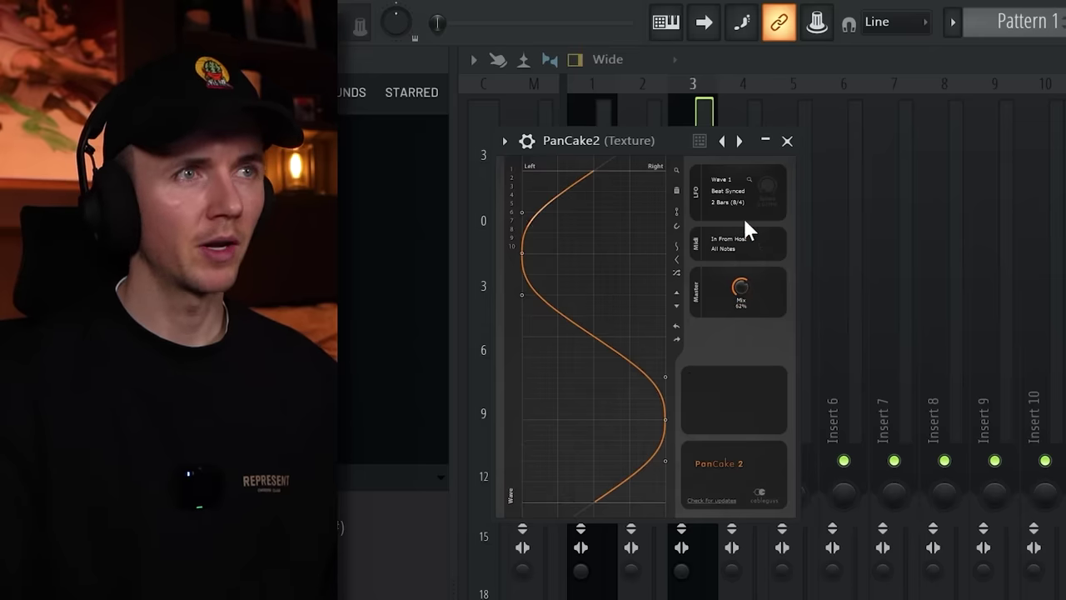
Set PanCake2's LFO length on the Texture track to 1 Bar (4/4) and raise its mix
click(742, 207)
click(739, 318)
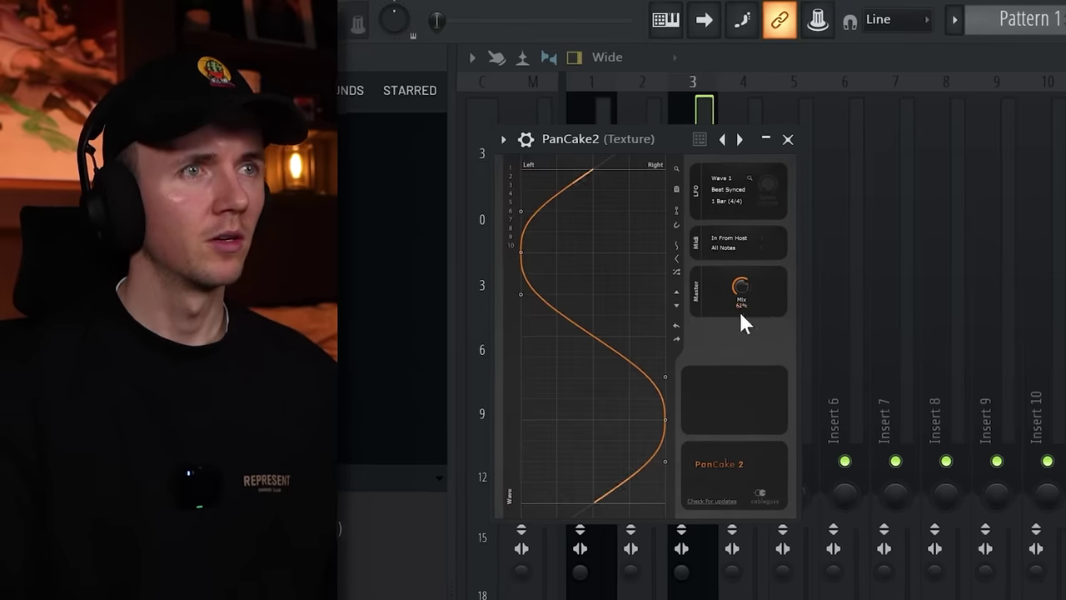
mouse_move(741, 288)
mouse_down()
mouse_move(741, 307)
mouse_move(742, 278)
mouse_up()
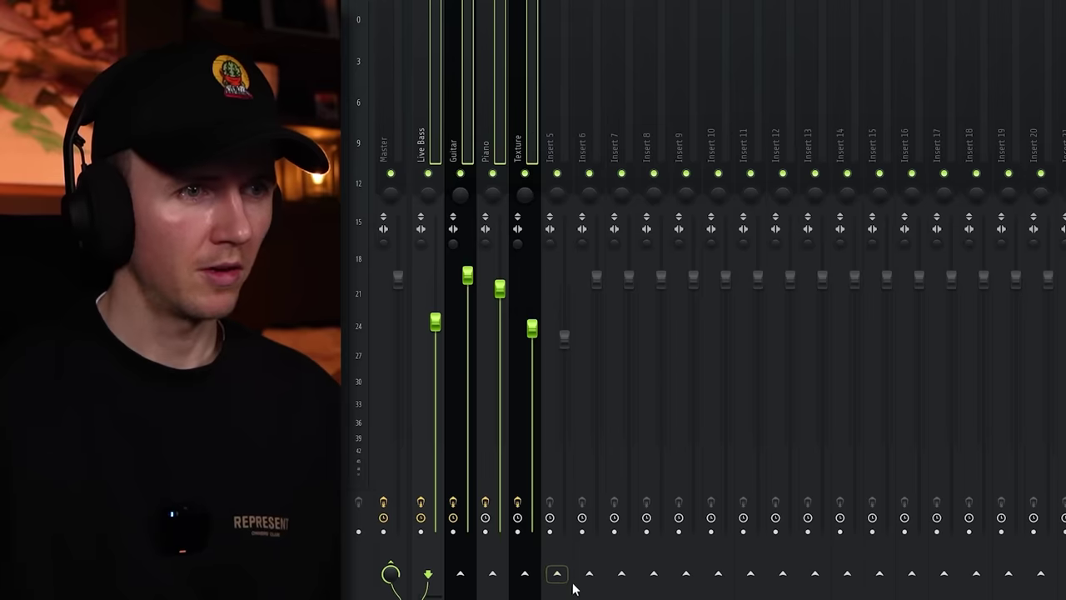
Route the Live Bass, Guitar, Piano and Texture mixer tracks to Insert 5
right_click(558, 574)
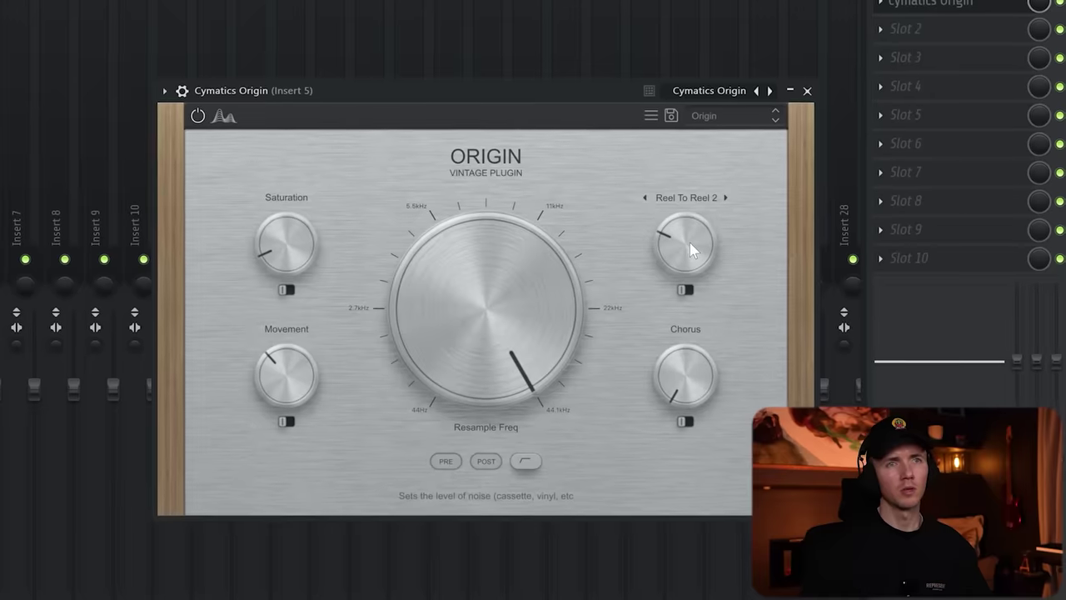
Fine-tune the Reel To Reel 2 noise, movement and saturation amounts in Cymatics Origin on Insert 5
drag(690, 243, 693, 253)
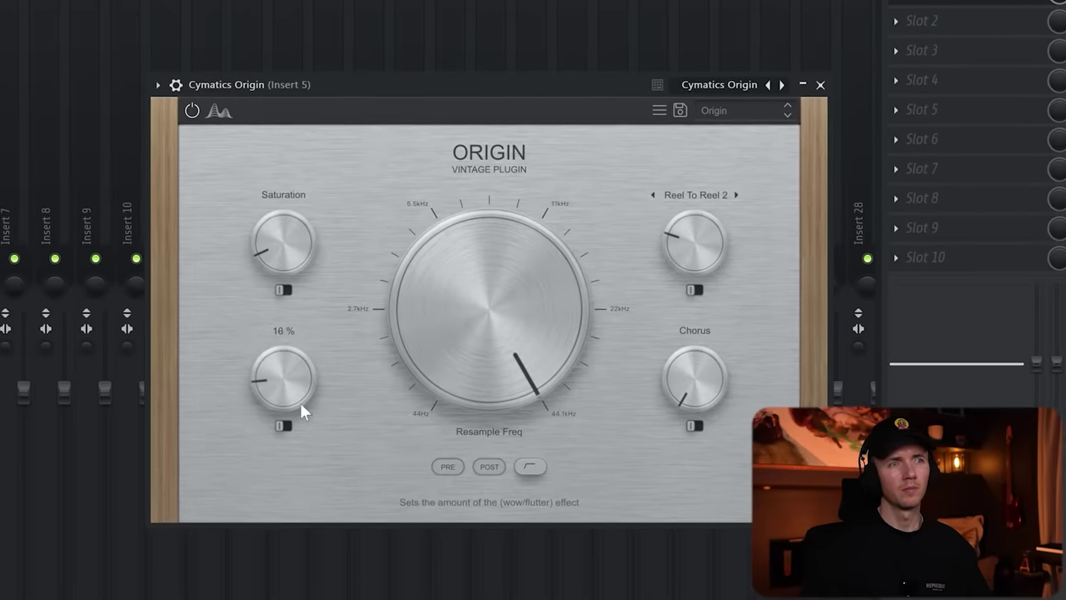
drag(302, 405, 291, 394)
mouse_move(287, 266)
mouse_down()
mouse_move(286, 222)
mouse_move(297, 257)
mouse_up()
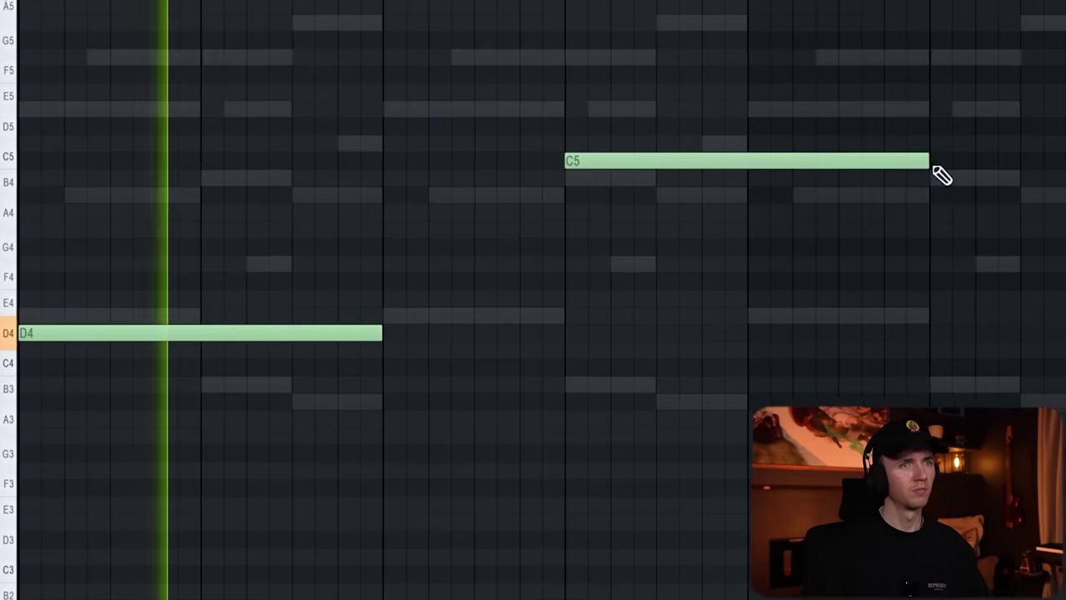
Shorten the C5 note to one bar and duplicate the D4 and C5 note pattern directly after itself
drag(962, 155, 781, 156)
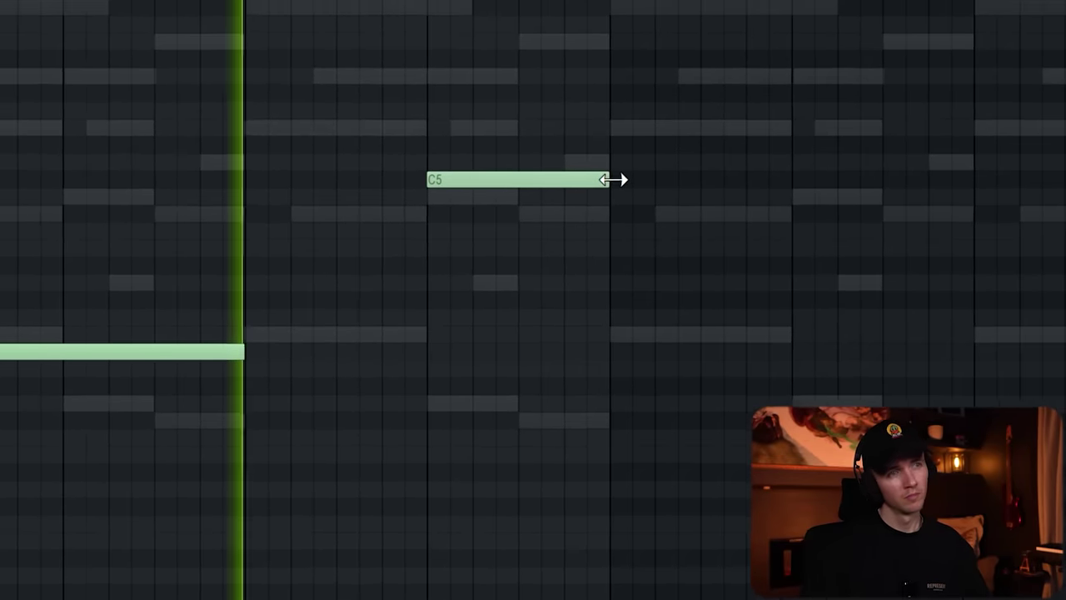
key(ctrl+a)
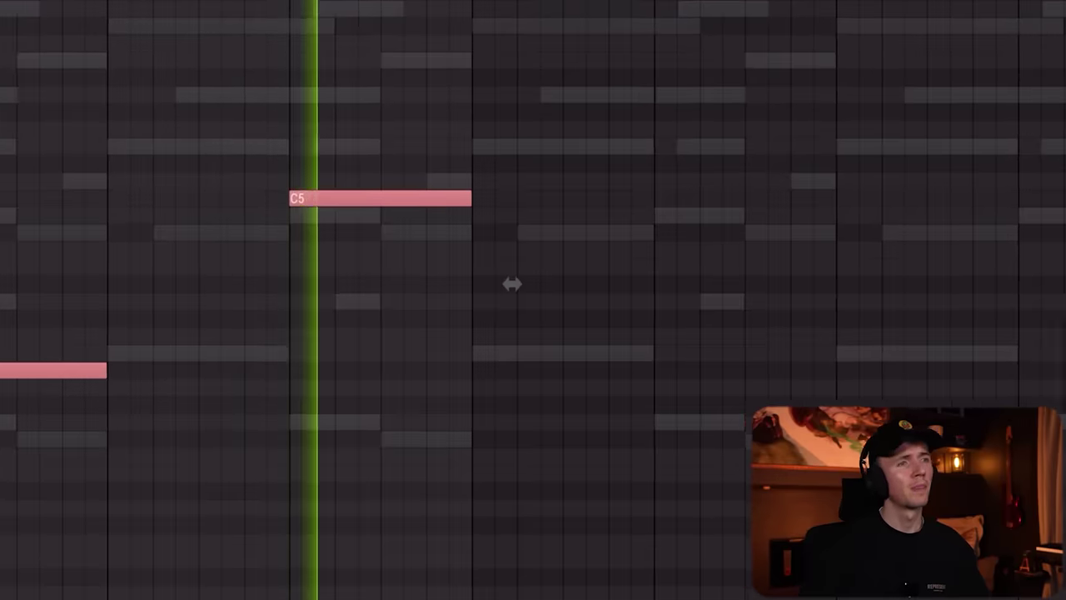
key(ctrl+b)
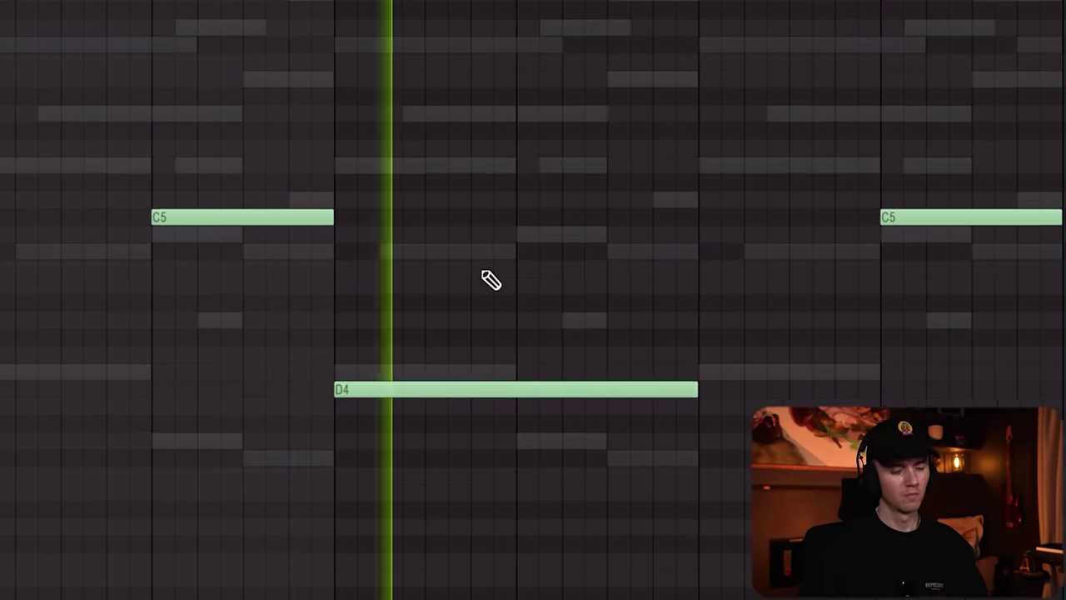
click(602, 170)
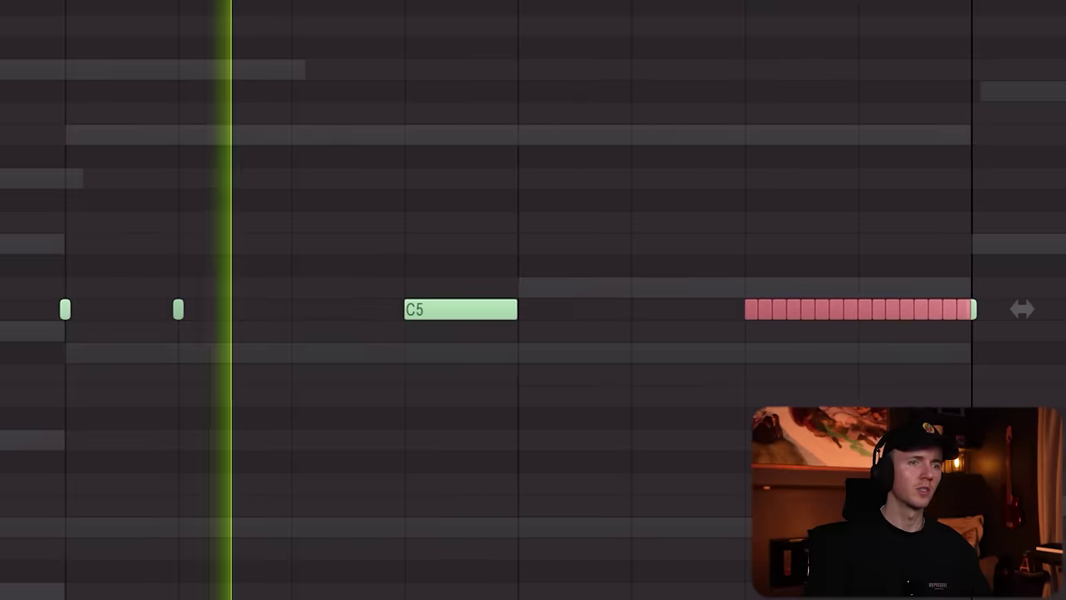
Duplicate the entire four-bar percussion pattern with its rolls into the following four bars
scroll(966, 309, down, 6)
key(ctrl+a)
key(ctrl+d)
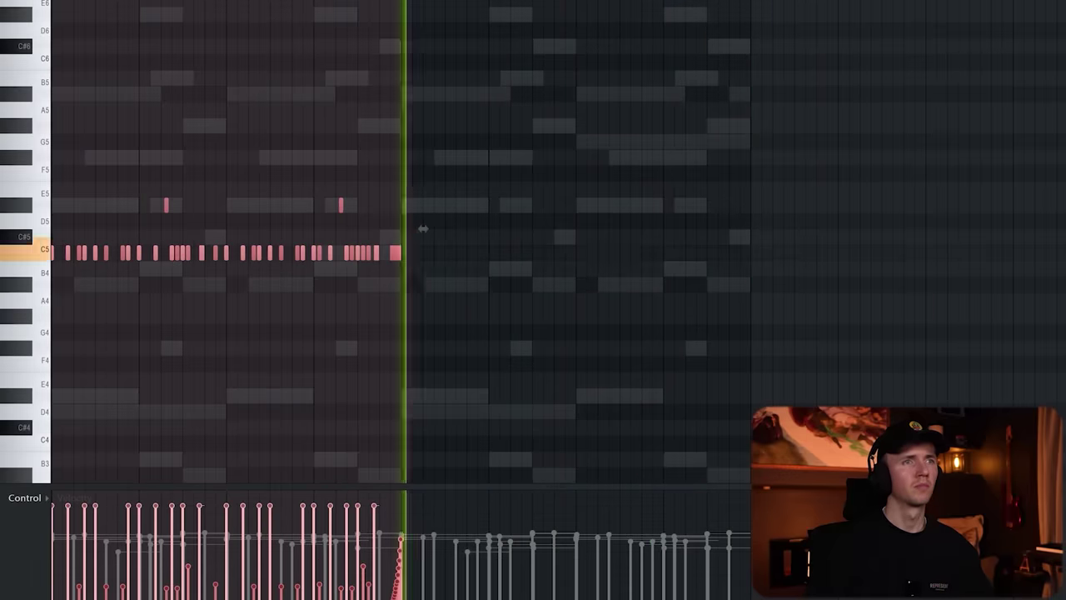
key(ctrl+b)
key(ctrl+d)
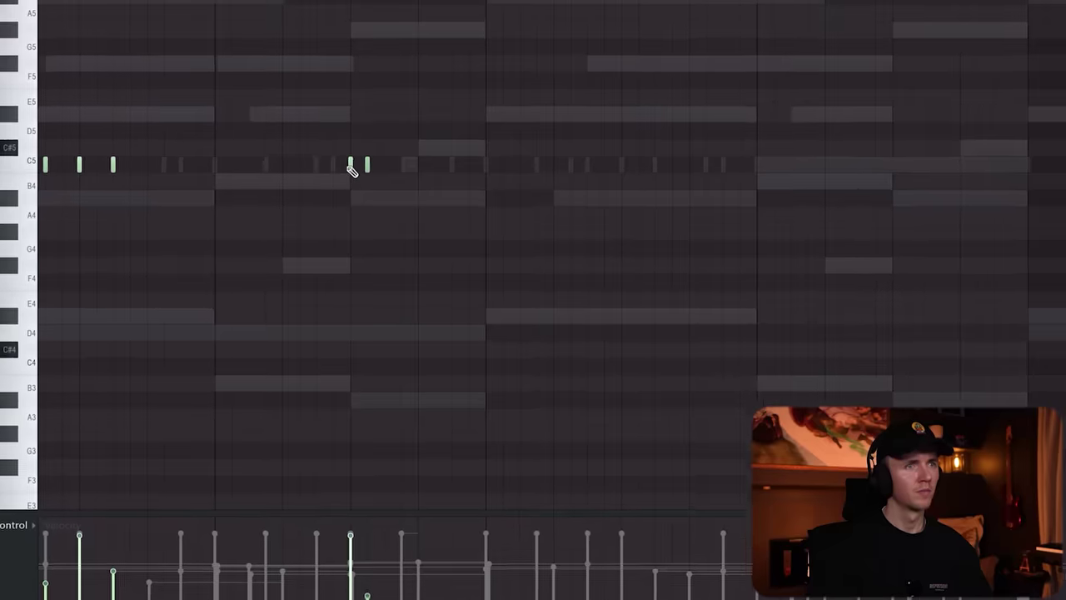
Add more short C5 hits to continue the sparse drum pattern and select a group of its notes
click(403, 166)
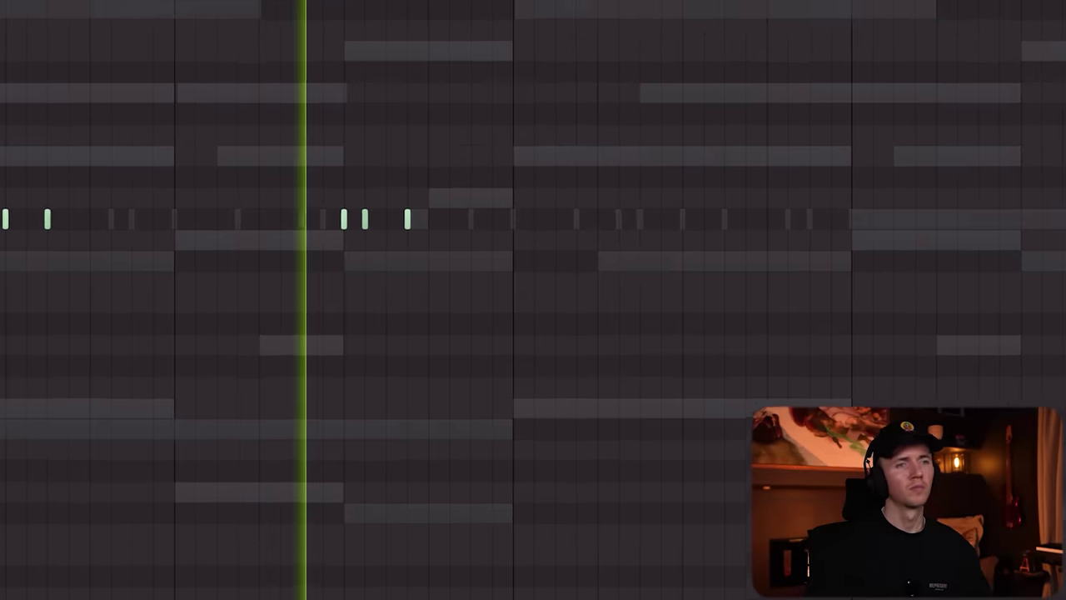
ctrl+scroll(370, 133, up, 3)
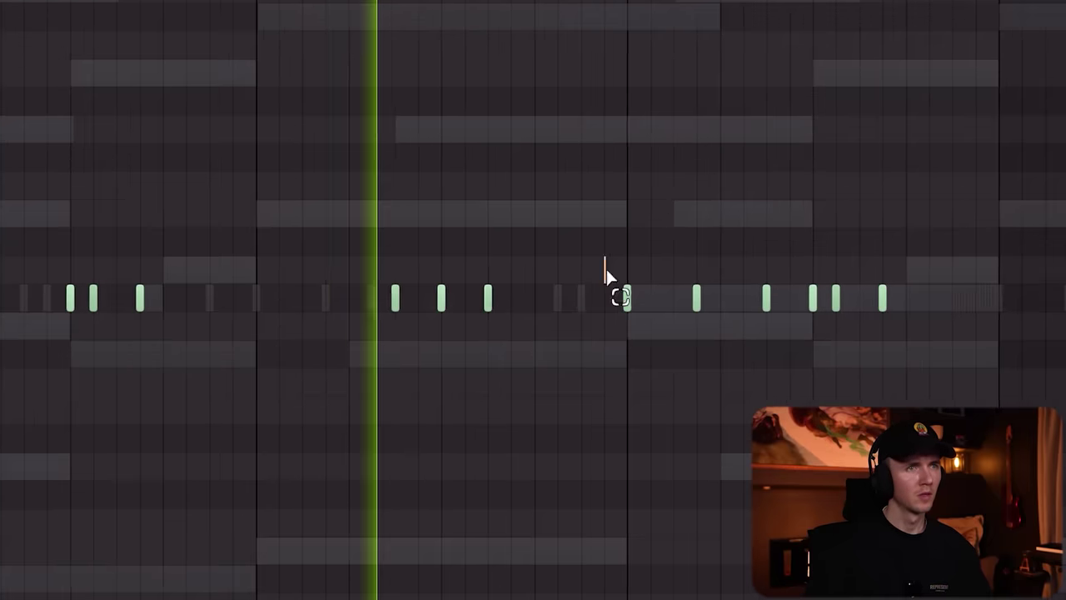
ctrl+drag(403, 134, 477, 154)
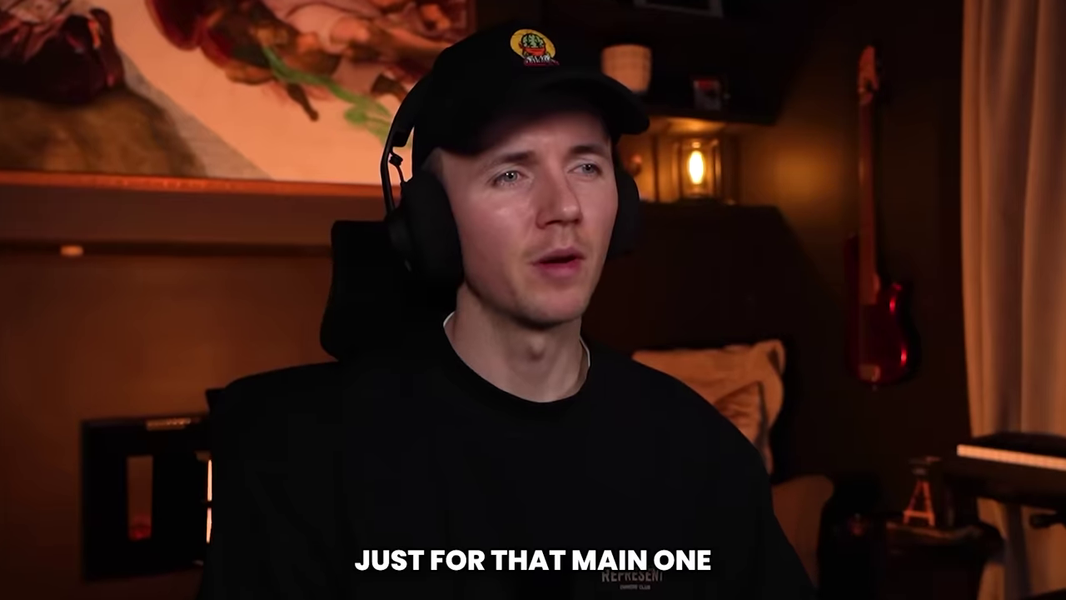
Place sparse single C5 hits across the pattern, continuing through its final bars
click(408, 298)
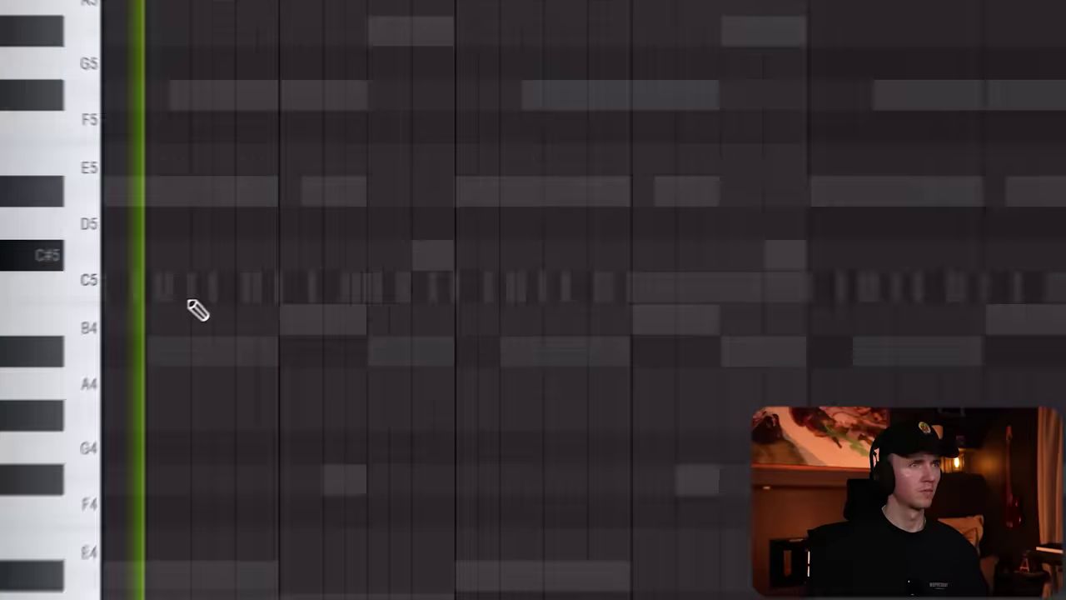
click(235, 292)
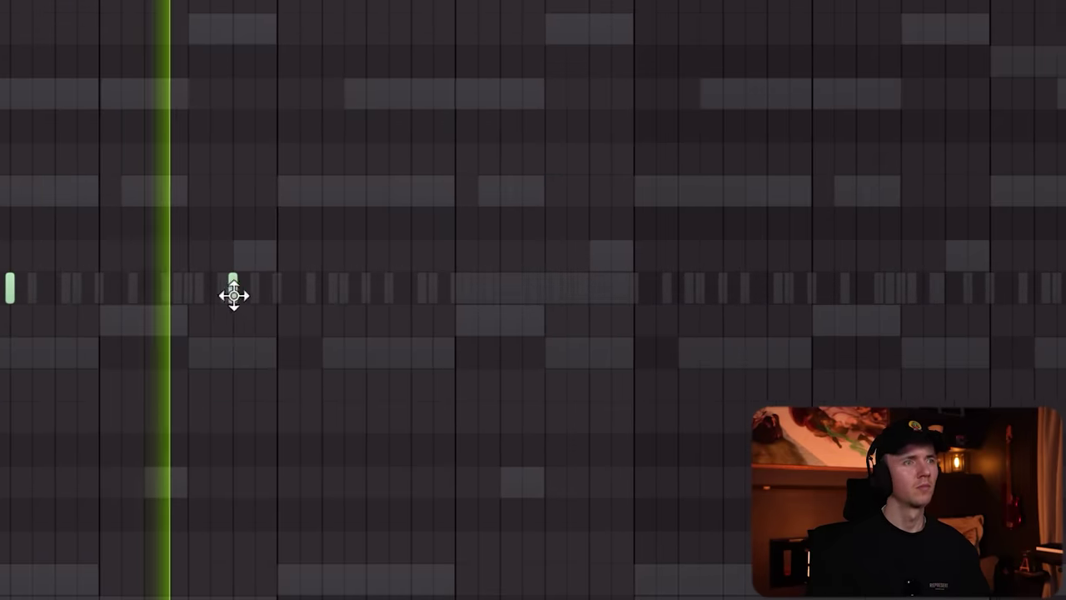
click(237, 291)
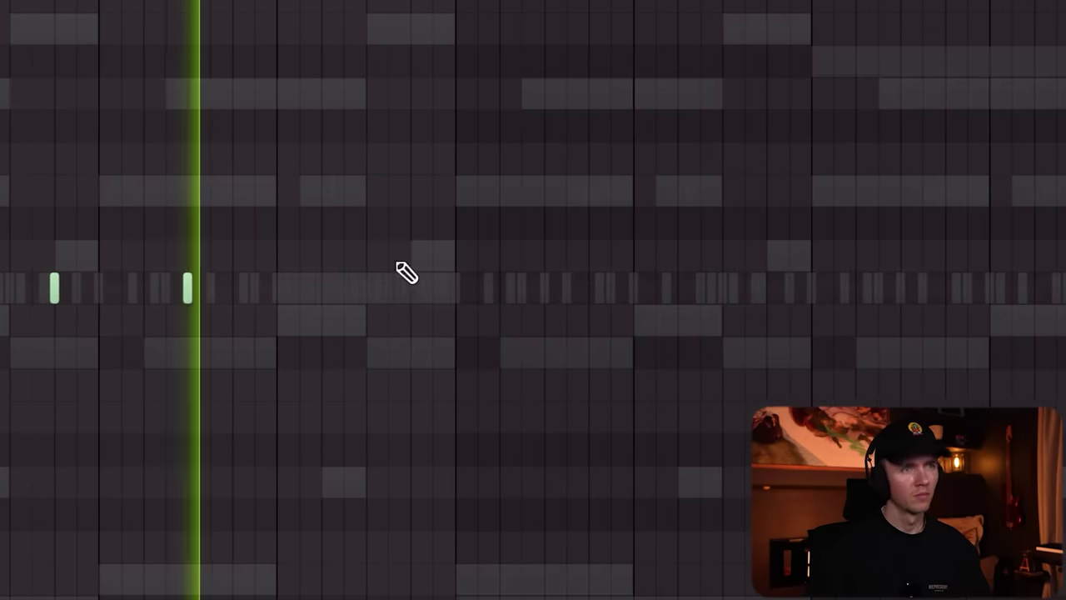
click(388, 301)
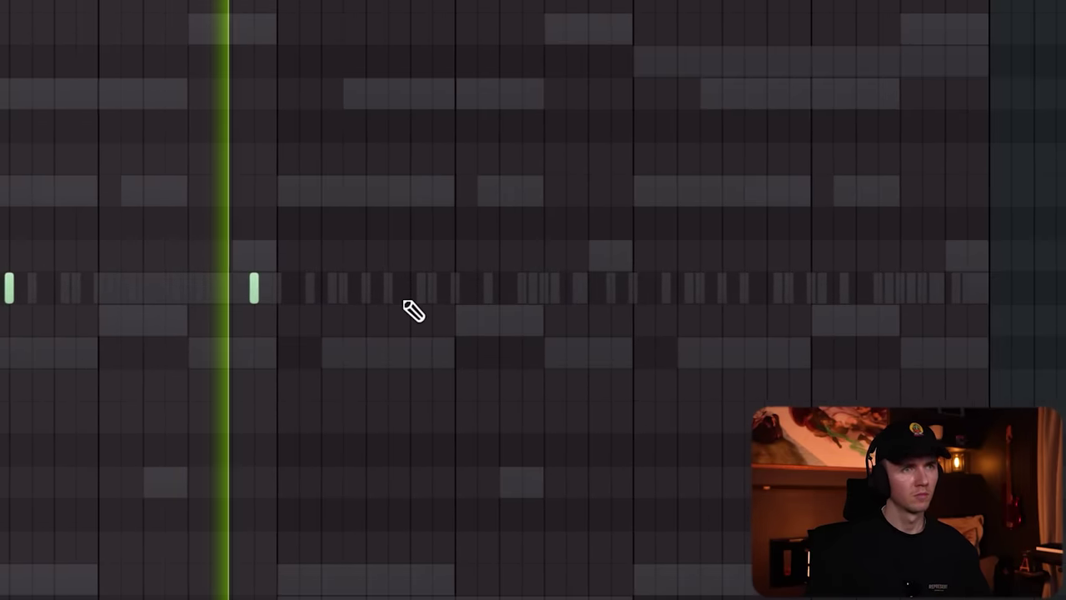
click(348, 301)
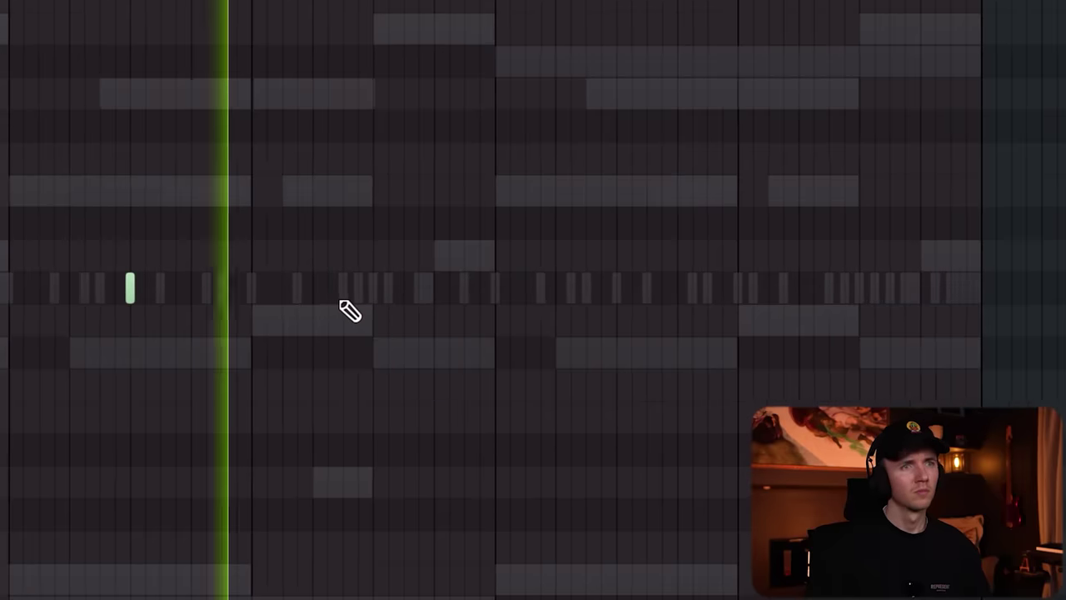
click(329, 293)
click(350, 294)
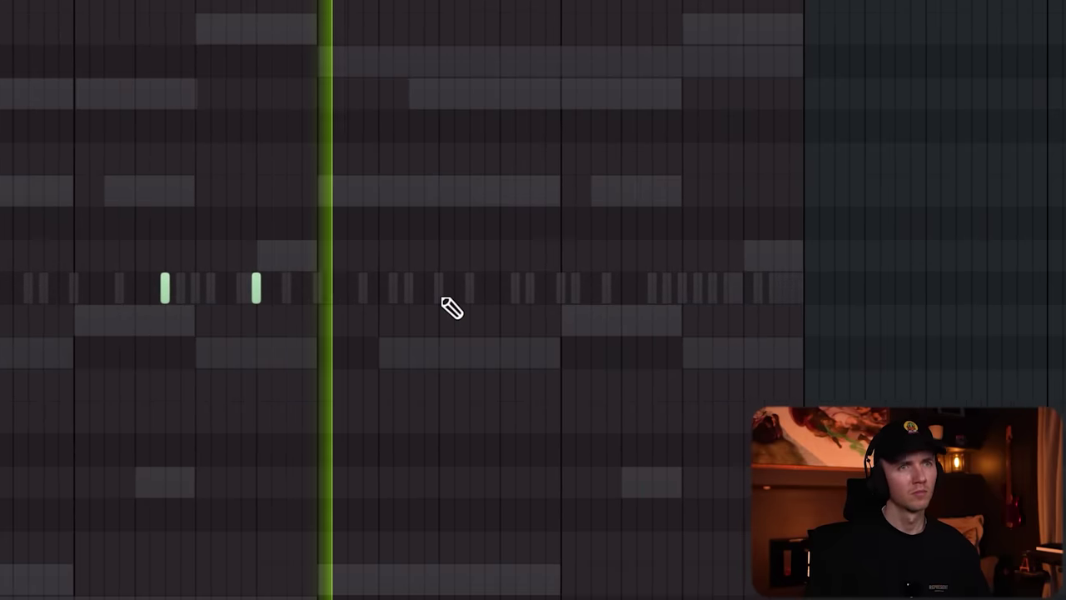
click(398, 293)
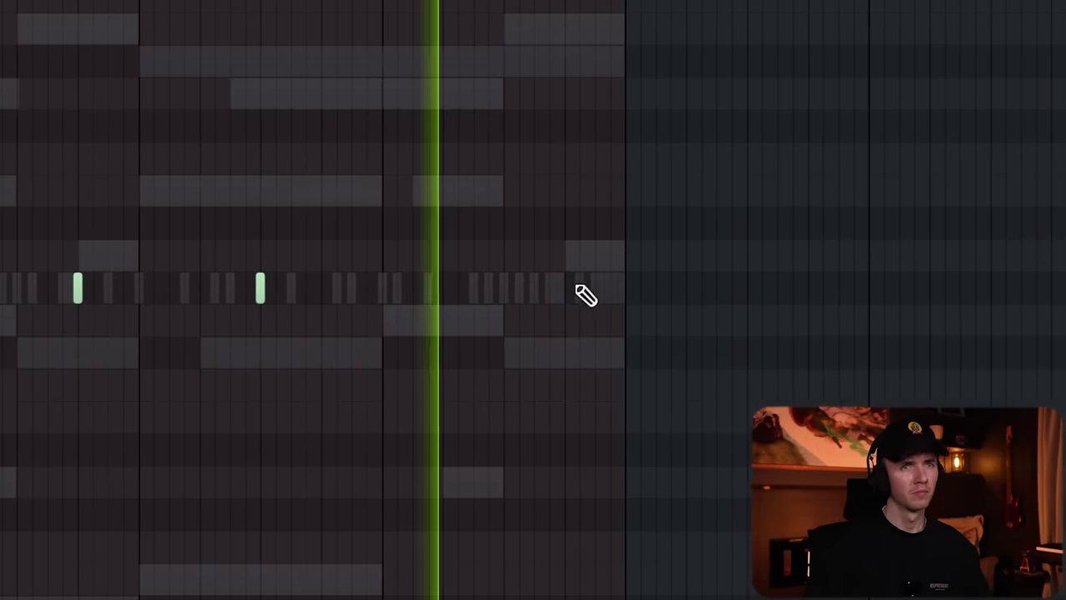
click(550, 294)
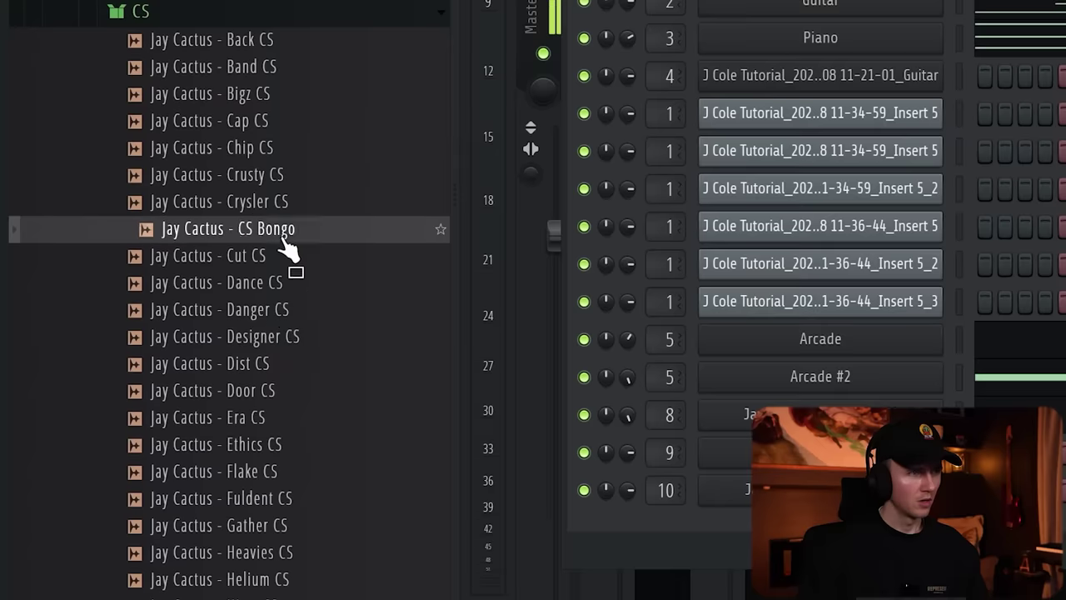
Audition samples in the CS folder and add Jay Cactus - Designer CS as a new channel
click(280, 312)
click(280, 338)
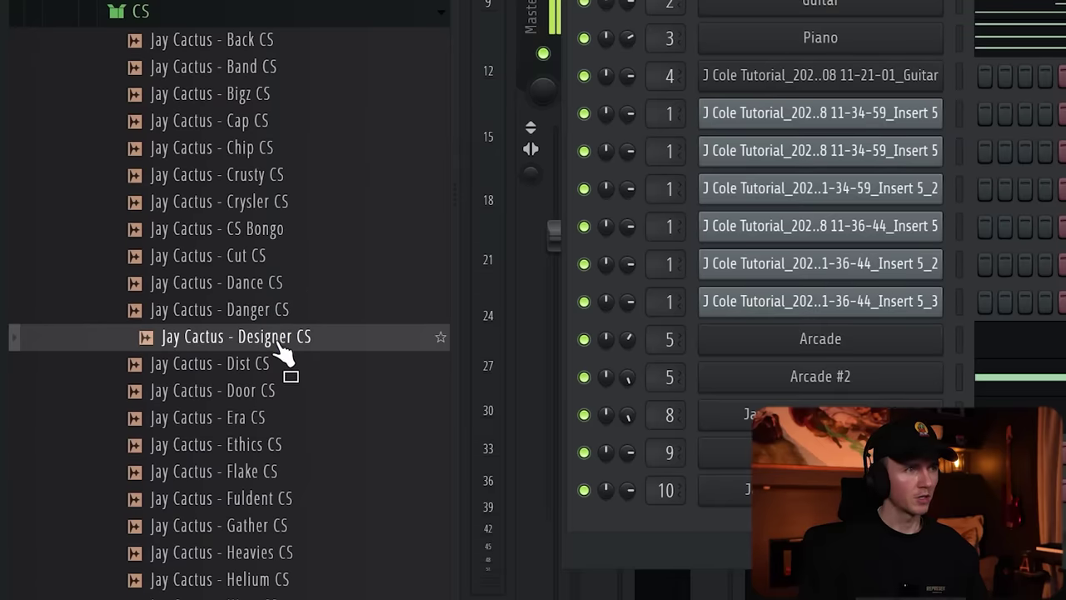
drag(278, 342, 950, 558)
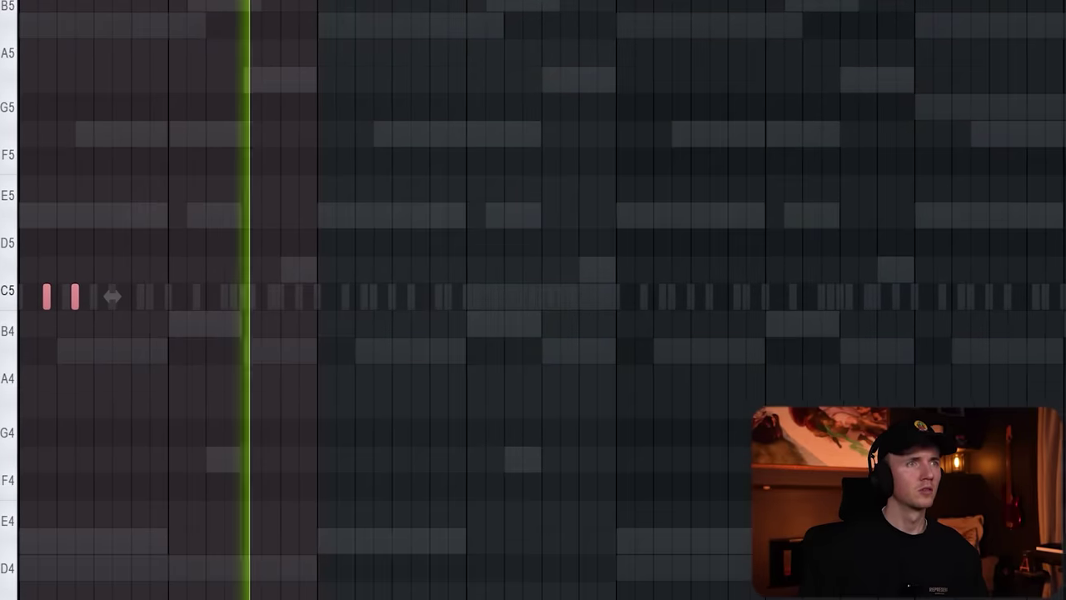
Duplicate the short C5 hits of the Designer CS pattern and move a selected group of them further along
key(ctrl+b)
key(ctrl+d)
drag(463, 231, 286, 337)
drag(282, 296, 433, 295)
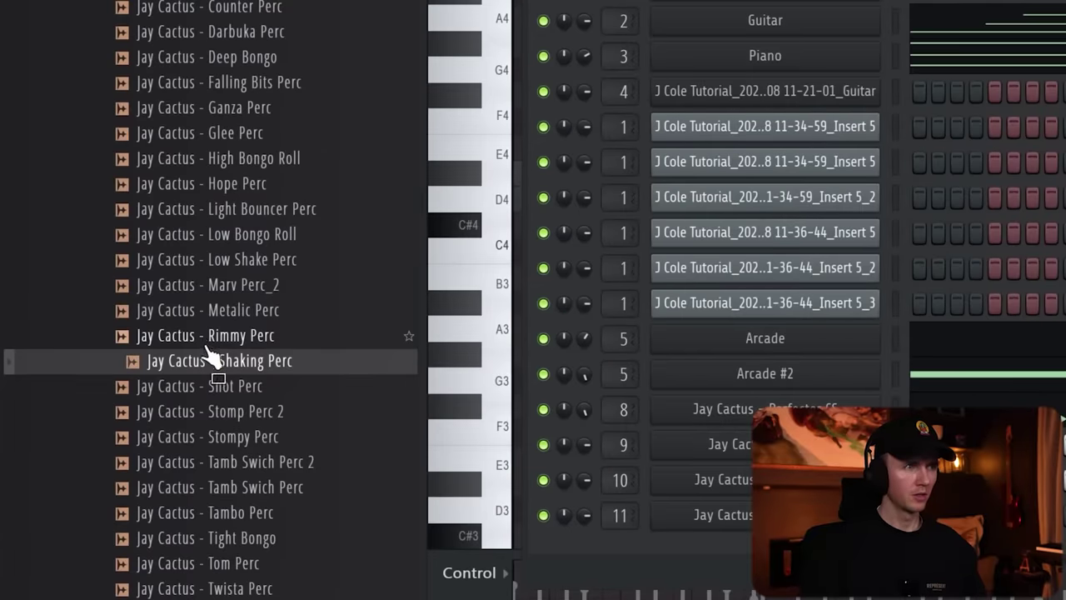
Audition percussion samples and place Tamb Swich Perc 2 at the start of Track 6, lowered to -13.5 dB
click(207, 344)
click(210, 381)
click(210, 363)
click(166, 438)
click(171, 411)
click(226, 438)
drag(231, 454, 350, 289)
drag(663, 361, 663, 384)
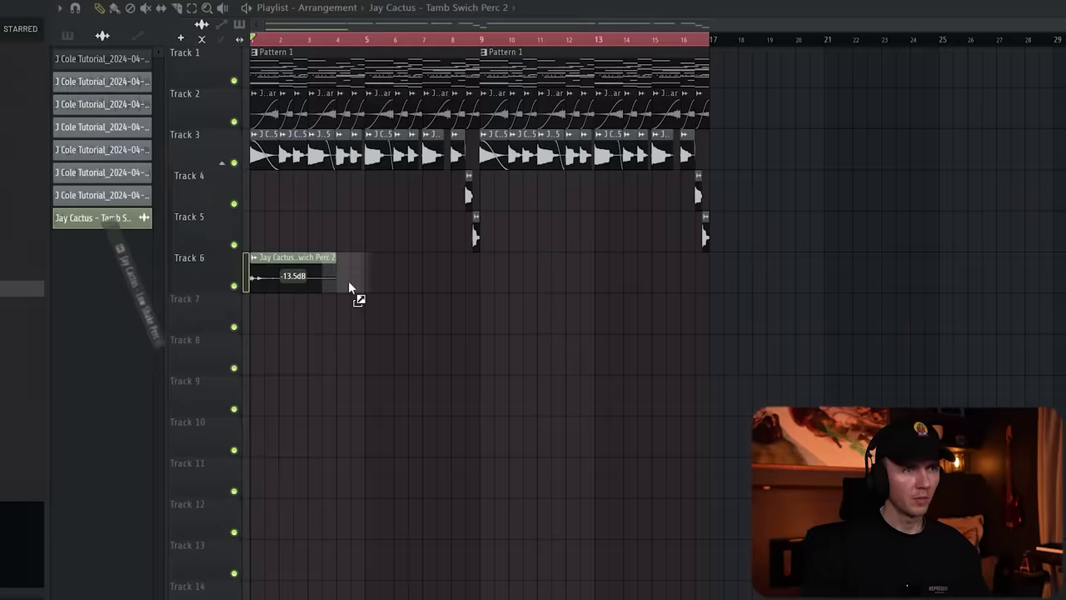
Place Low Shake Perc on Track 6 at bar 7 and Hatty Drum Fill on Track 7 at bar 8, both reduced in level
drag(348, 280, 380, 277)
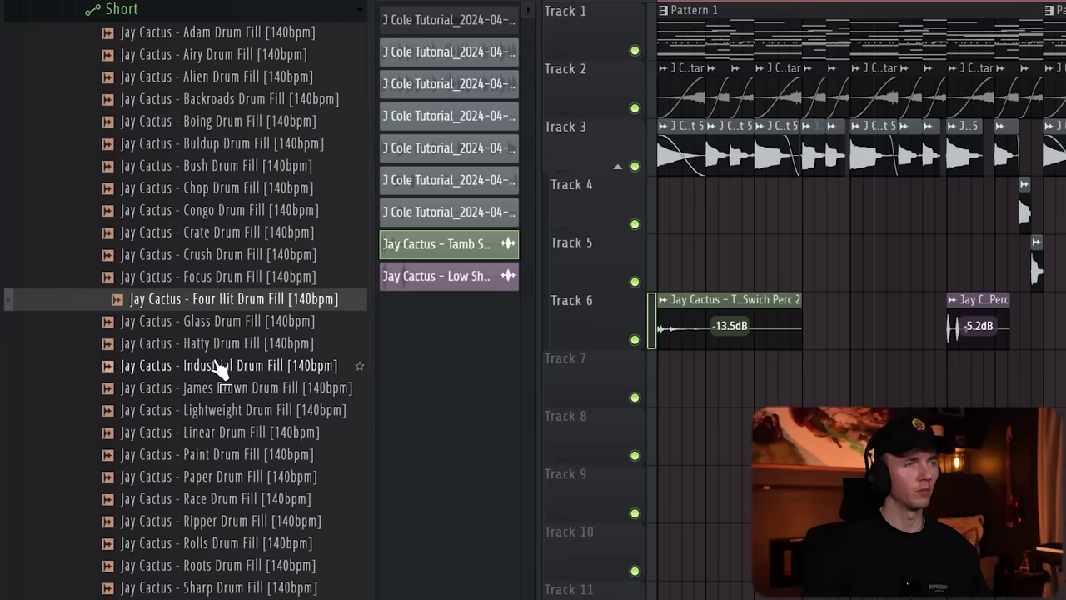
click(252, 343)
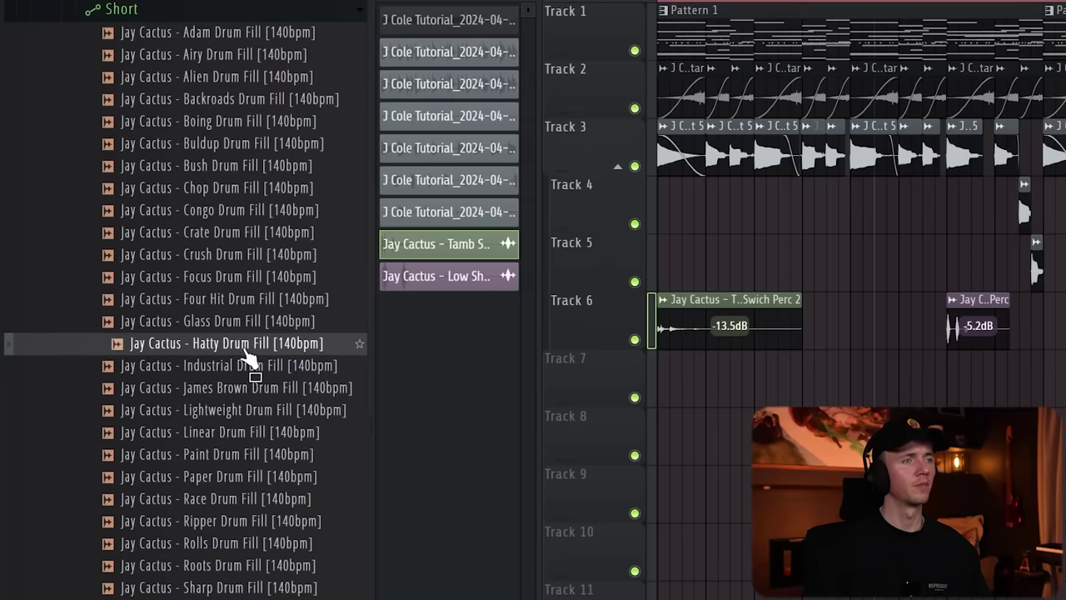
drag(251, 354, 1022, 391)
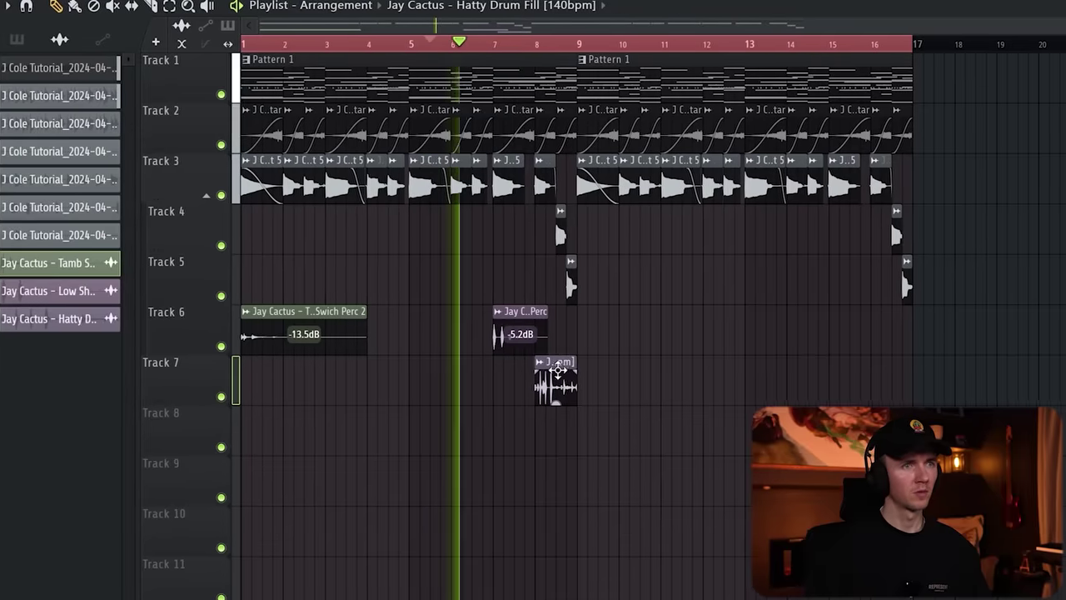
scroll(552, 392, up, 3)
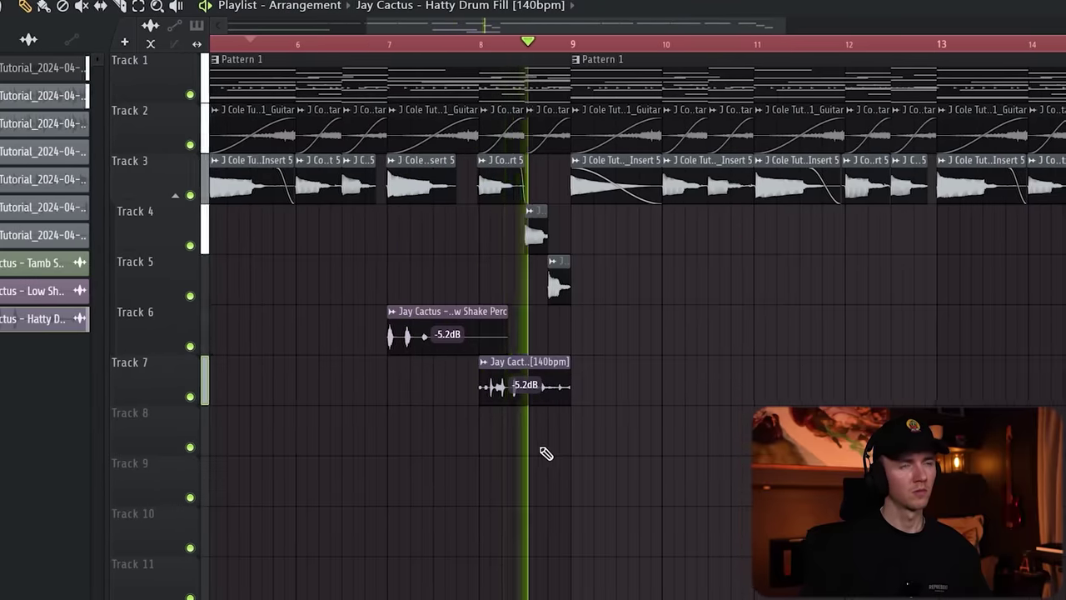
scroll(542, 453, down, 4)
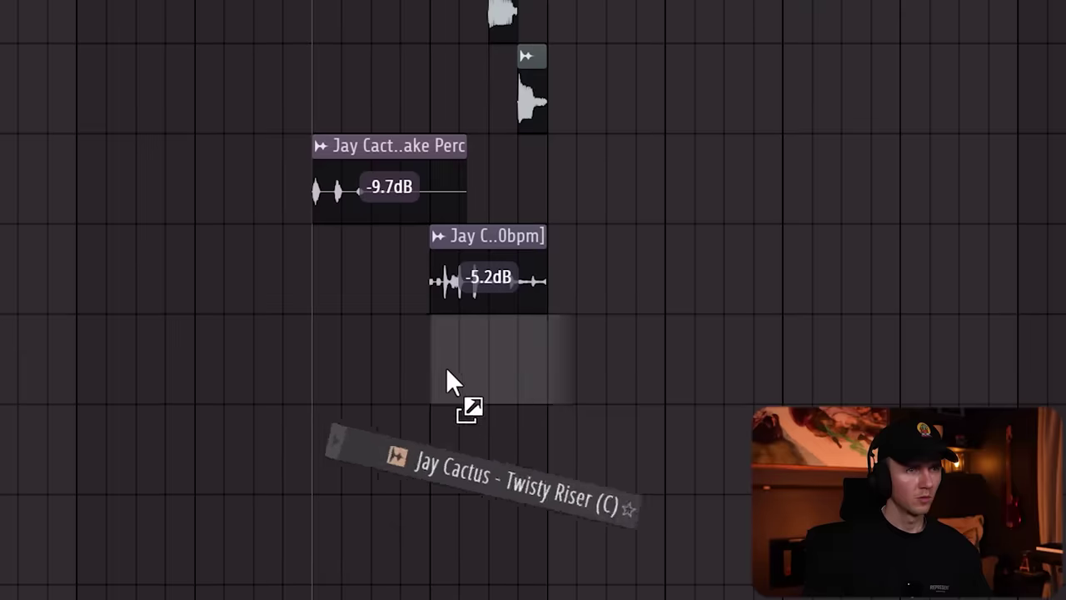
Place Twisty Riser (C) on Track 8 at bar 8 and Clocked Perc Repeat on Track 9 at bar 5, the latter lowered to -5.9 dB
drag(447, 381, 428, 367)
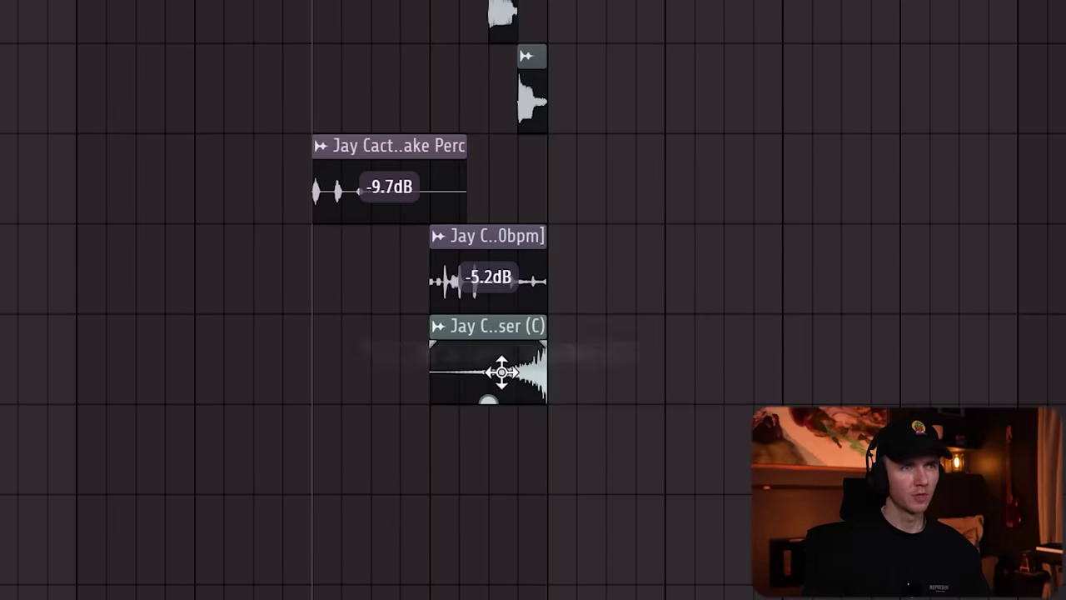
double_click(500, 371)
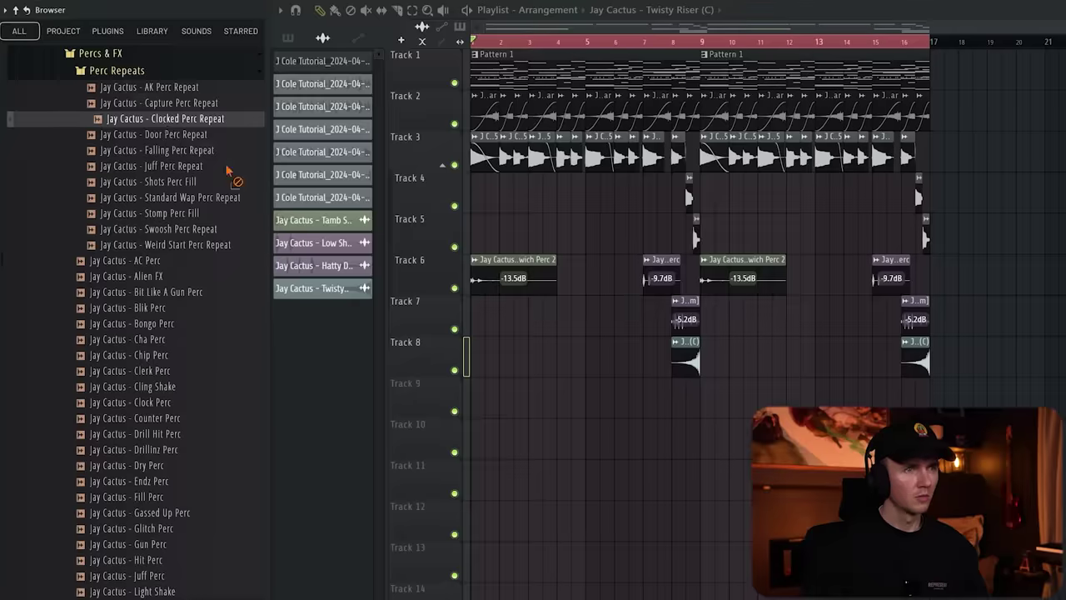
drag(231, 176, 323, 397)
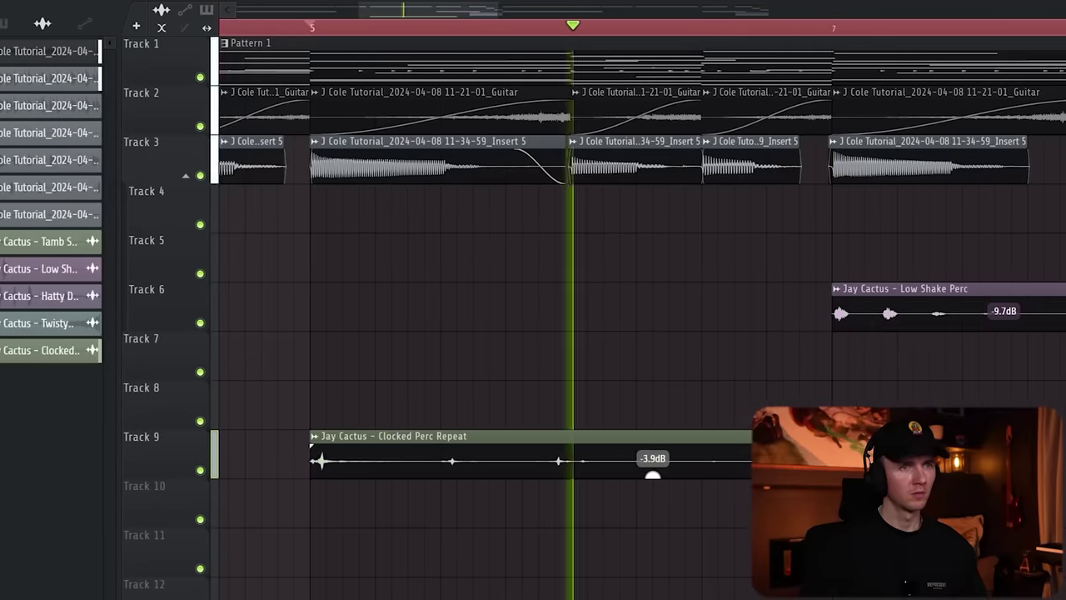
scroll(751, 475, down, 6)
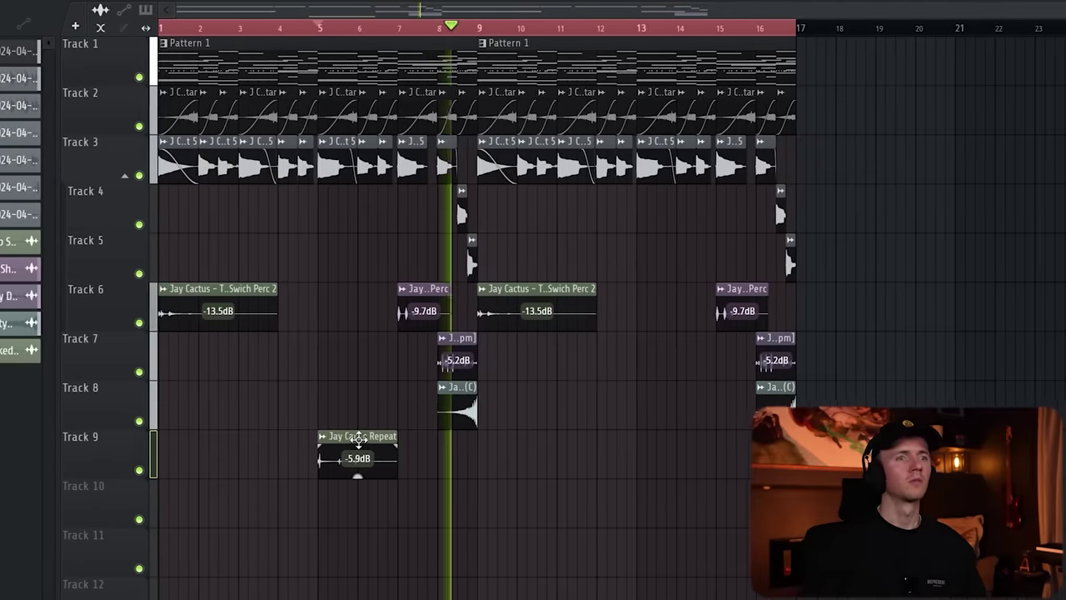
click(653, 457)
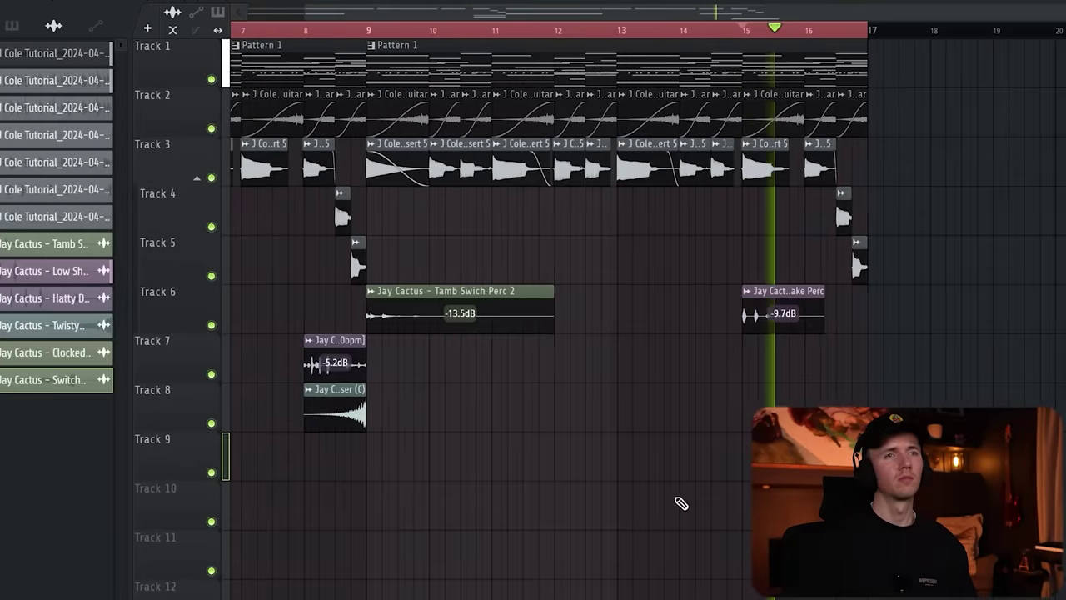
scroll(681, 503, down, 3)
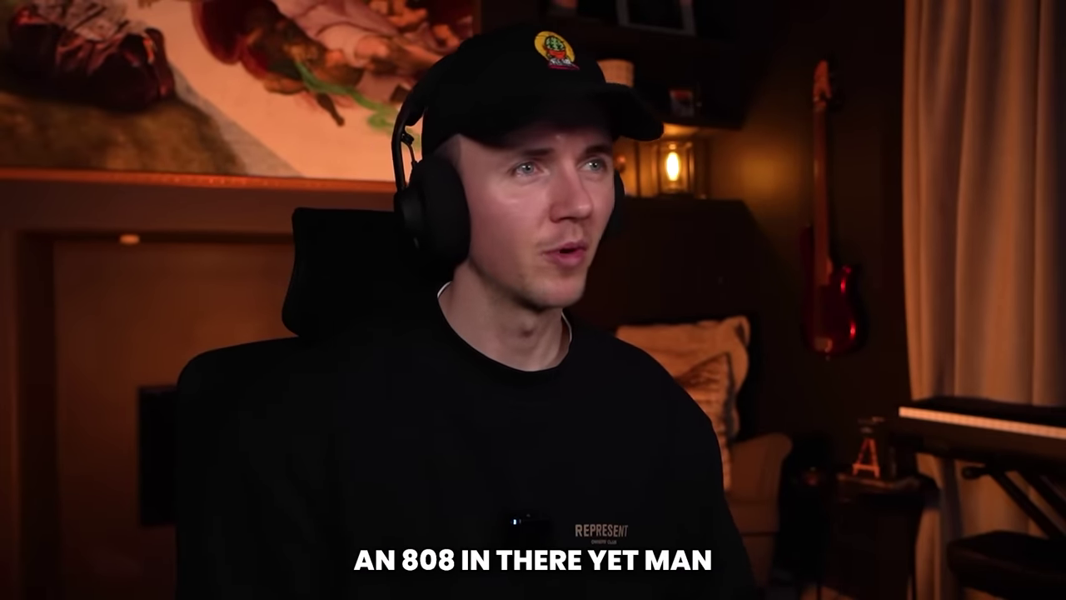
Add Jay Cactus - Backwood 808 as a new channel and begin its bassline with a one-bar D#5 and a short A#4
drag(242, 63, 252, 79)
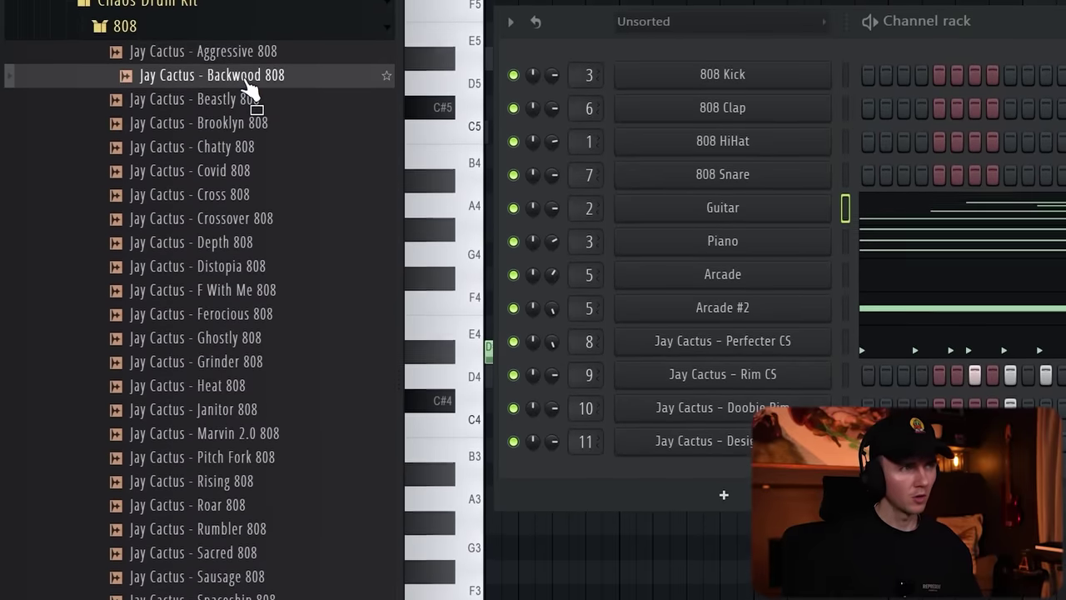
drag(250, 88, 710, 428)
drag(297, 341, 317, 388)
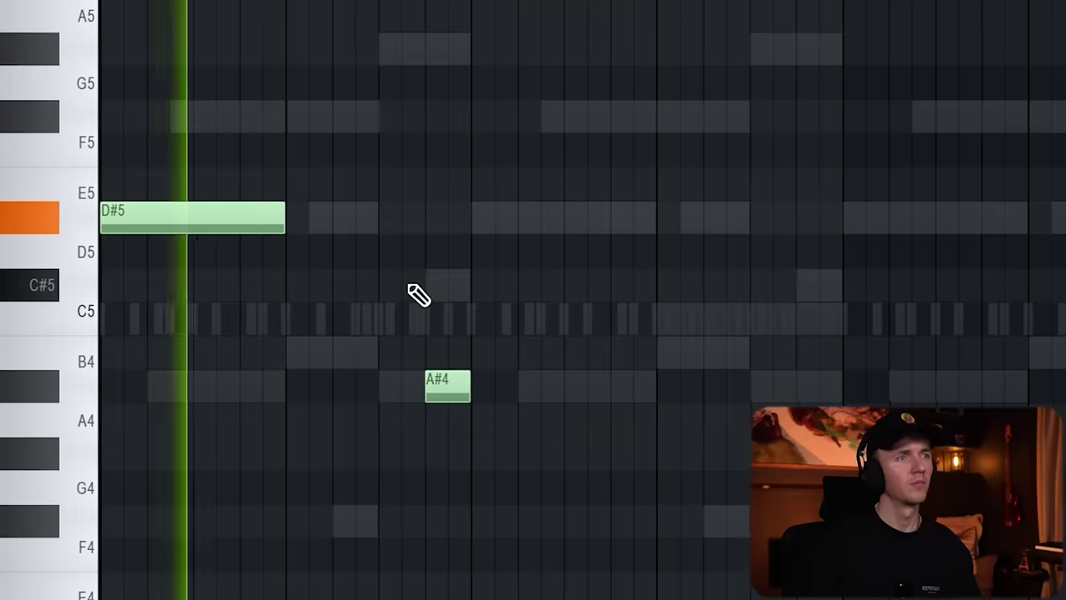
Continue the 808 bassline with D#5, B4 and A#5 notes, a short B5 slide note and two short A#4 hits
mouse_move(741, 210)
mouse_down()
mouse_move(571, 209)
mouse_move(596, 209)
mouse_up()
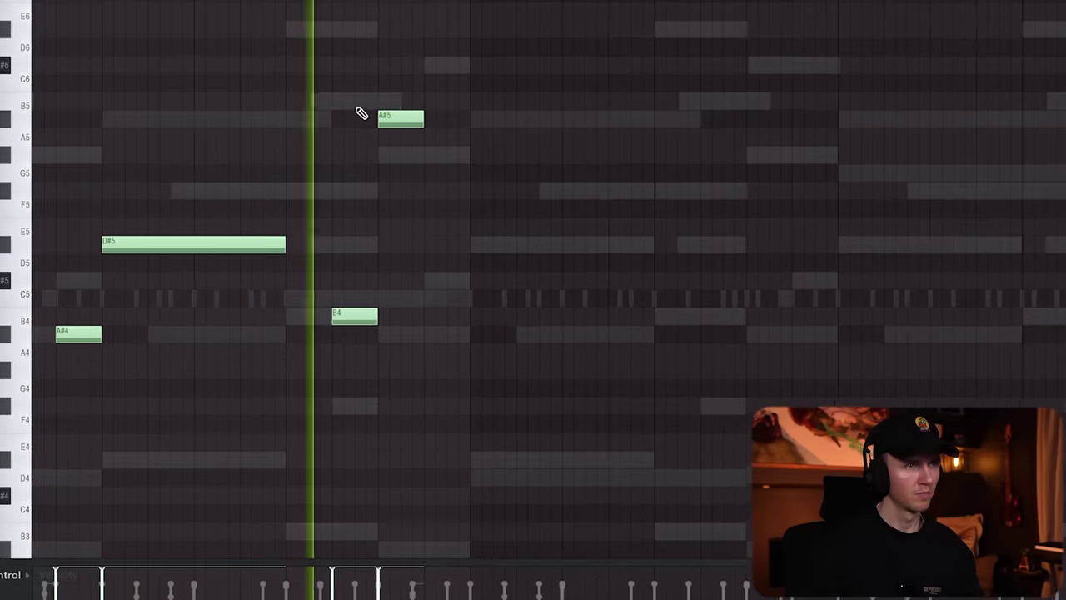
click(360, 97)
drag(393, 98, 377, 113)
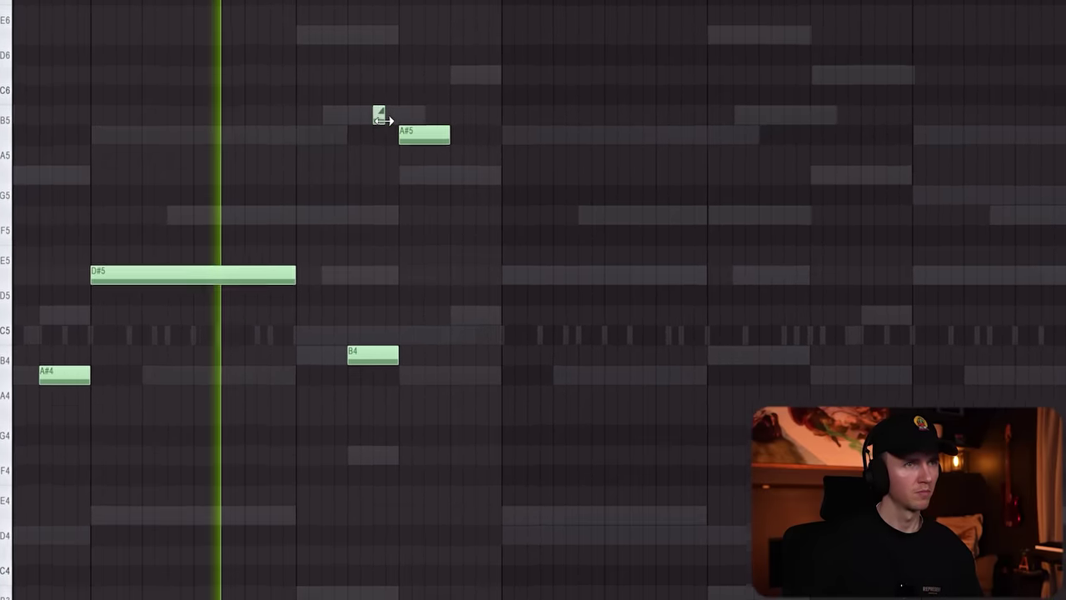
key(space)
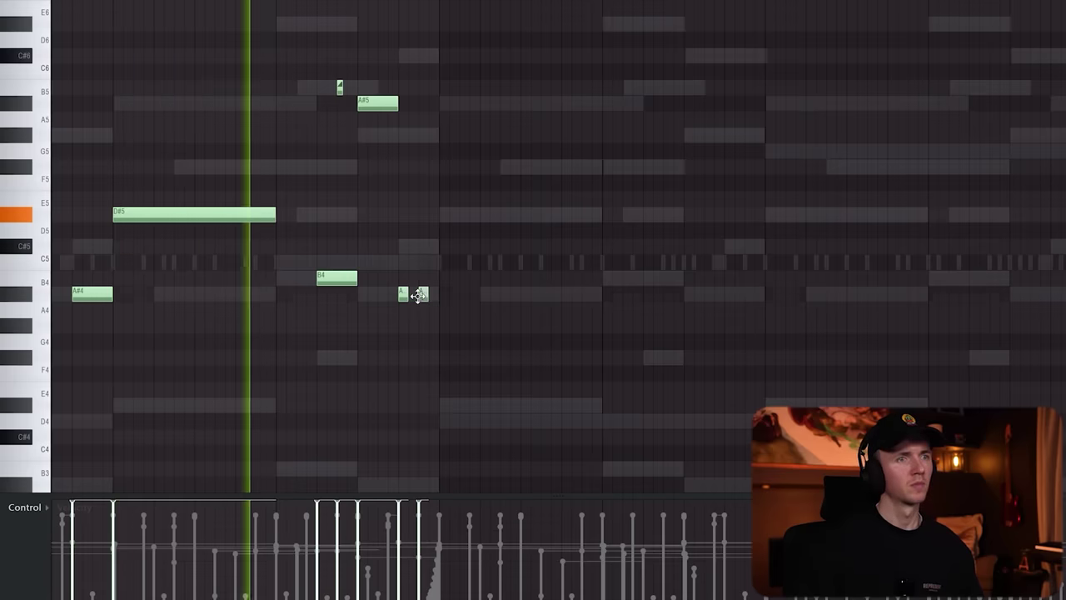
Extend the 808 bassline through the remaining bars with D#5, B4, B5 and A#4 notes, ending in a descending G#5, F#5, F5 run
scroll(419, 291, down, 3)
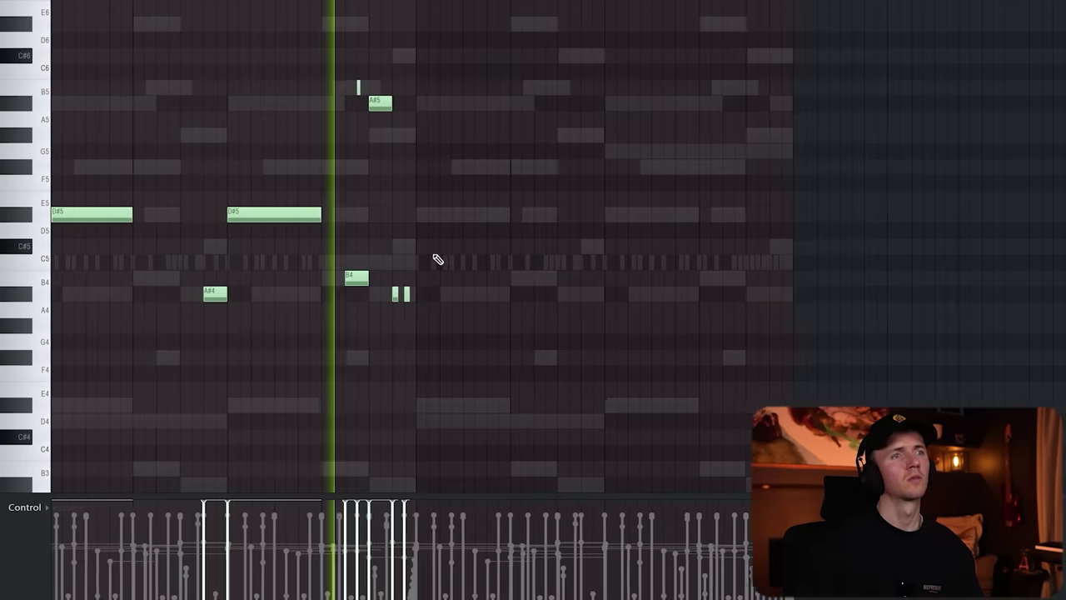
key(ctrl+a)
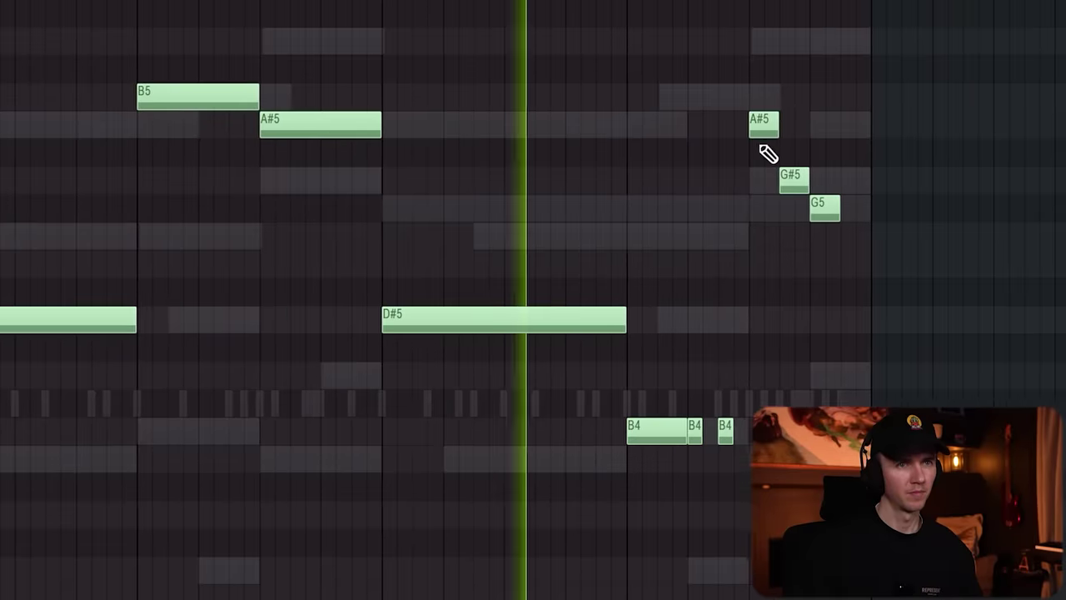
scroll(761, 145, up, 2)
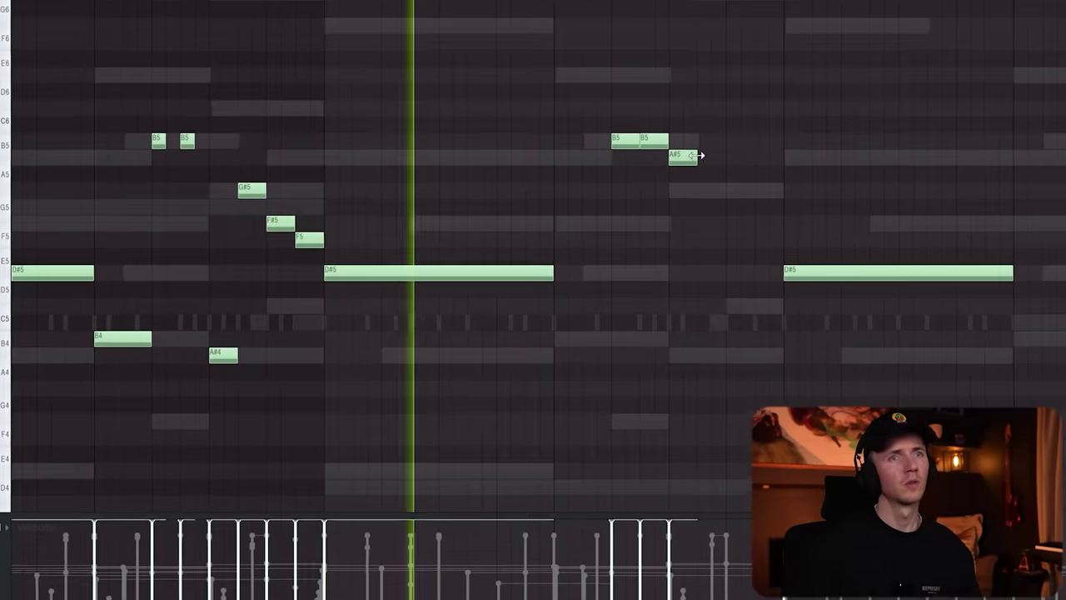
Lengthen the A#5 note up to the following D#5 and add a short F5 slide note near its end
drag(697, 155, 797, 171)
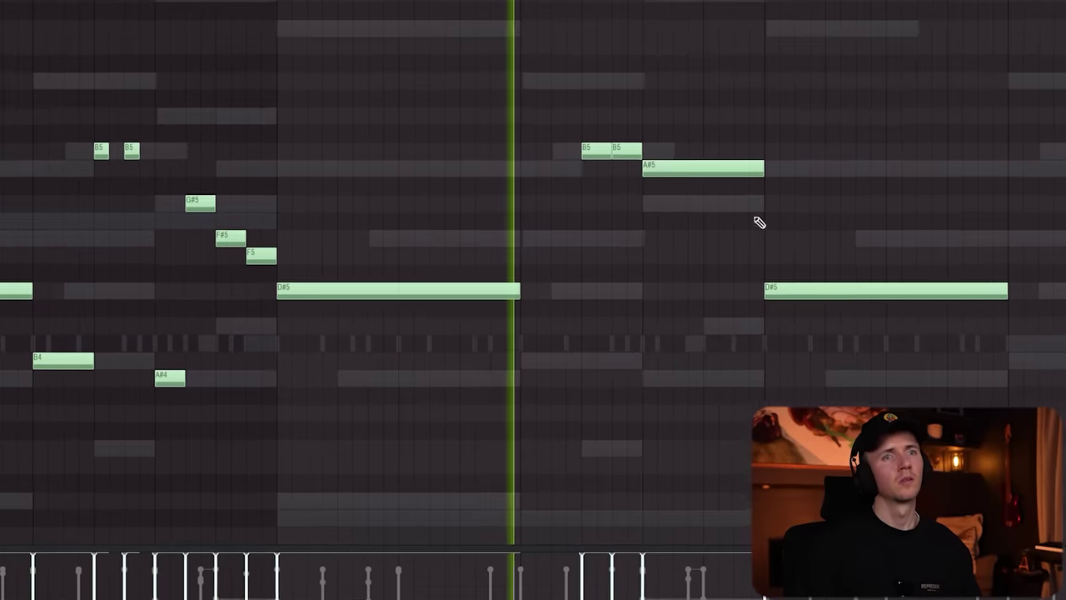
click(734, 257)
drag(849, 256, 751, 263)
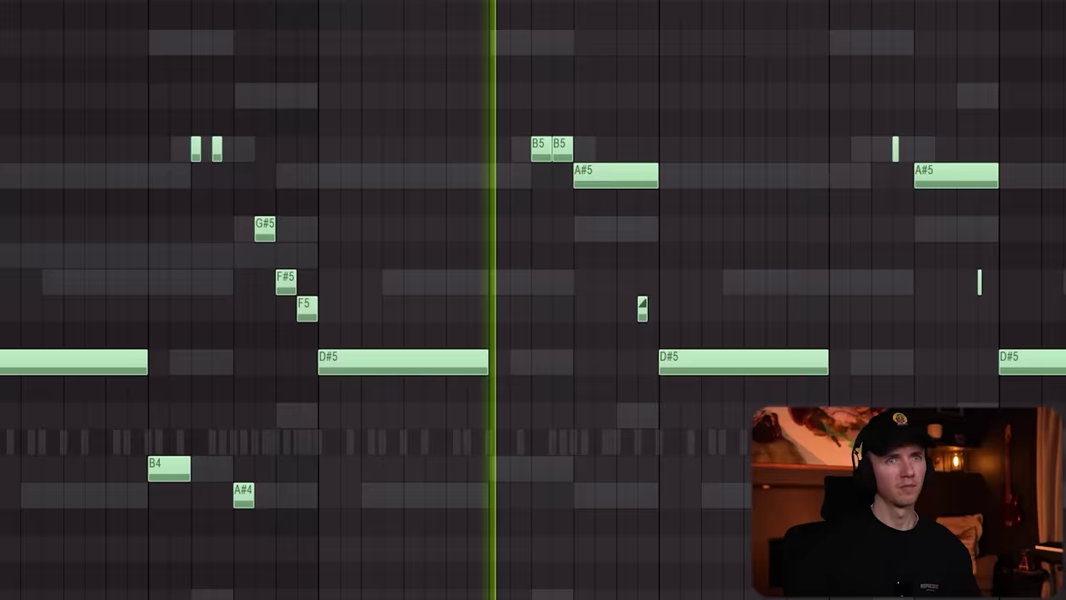
Add a descending run of short slide notes above the repeated D#5 notes of the 808 bassline
scroll(745, 291, up, 3)
scroll(680, 291, down, 3)
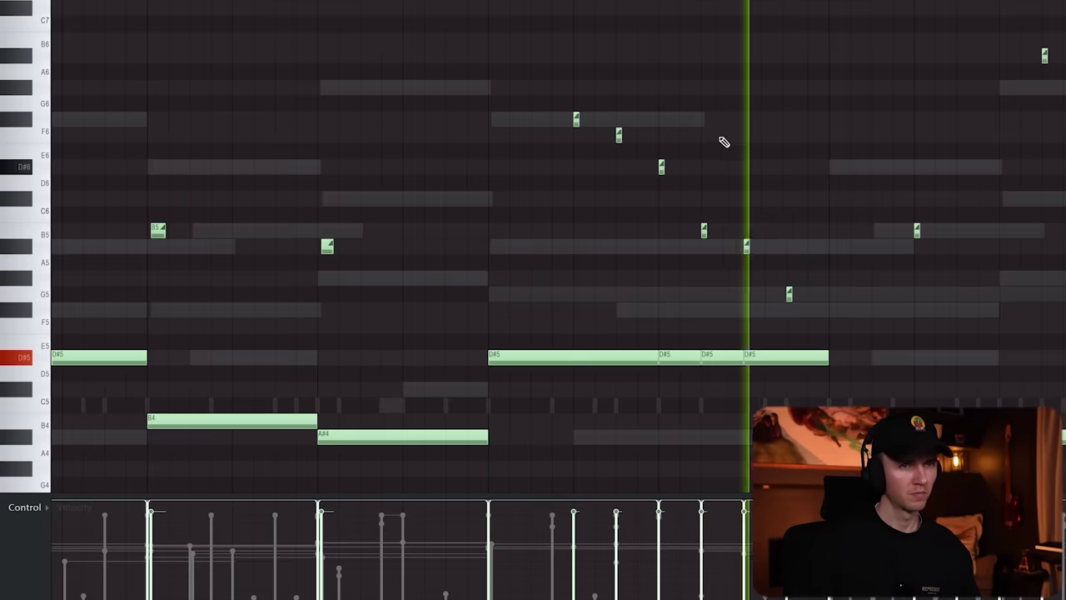
scroll(724, 143, down, 3)
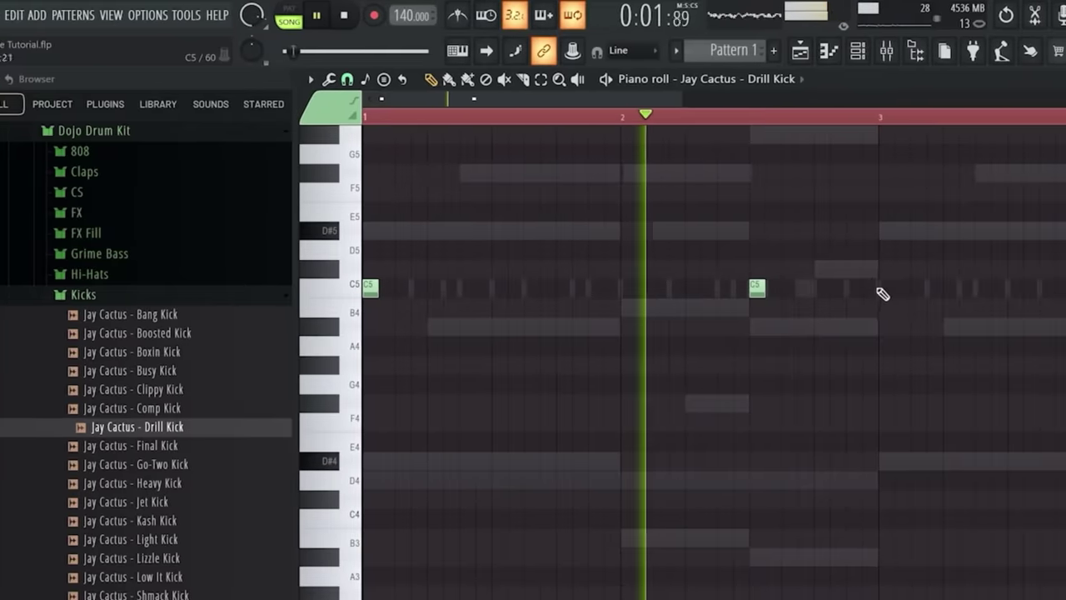
Add C5 Drill Kick notes at the start and middle of bar 3, in the second half of bar 4, and at bar 5
click(875, 288)
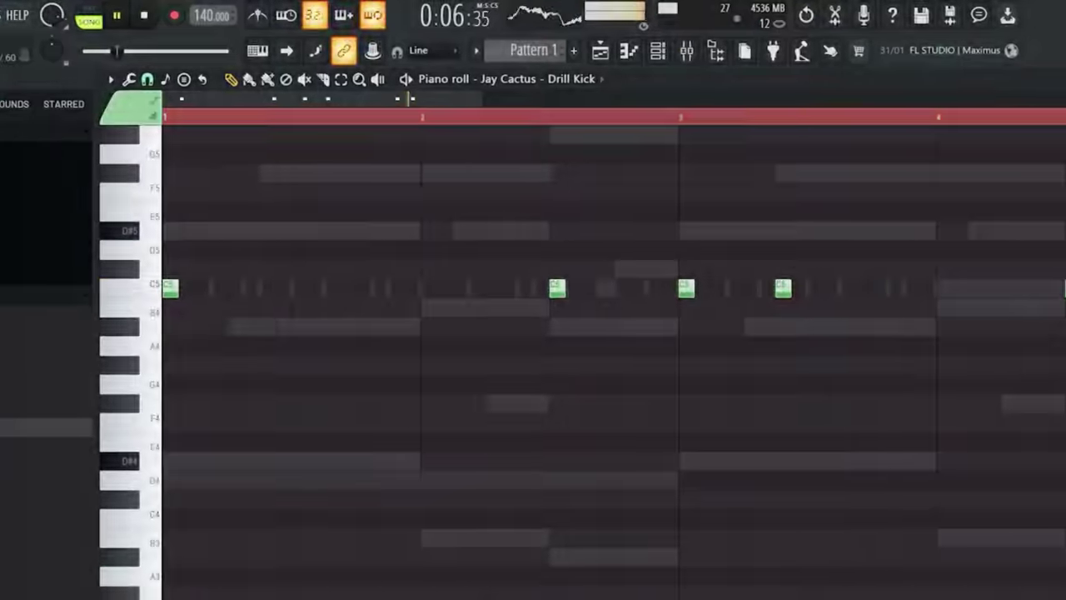
click(1064, 288)
scroll(805, 388, down, 3)
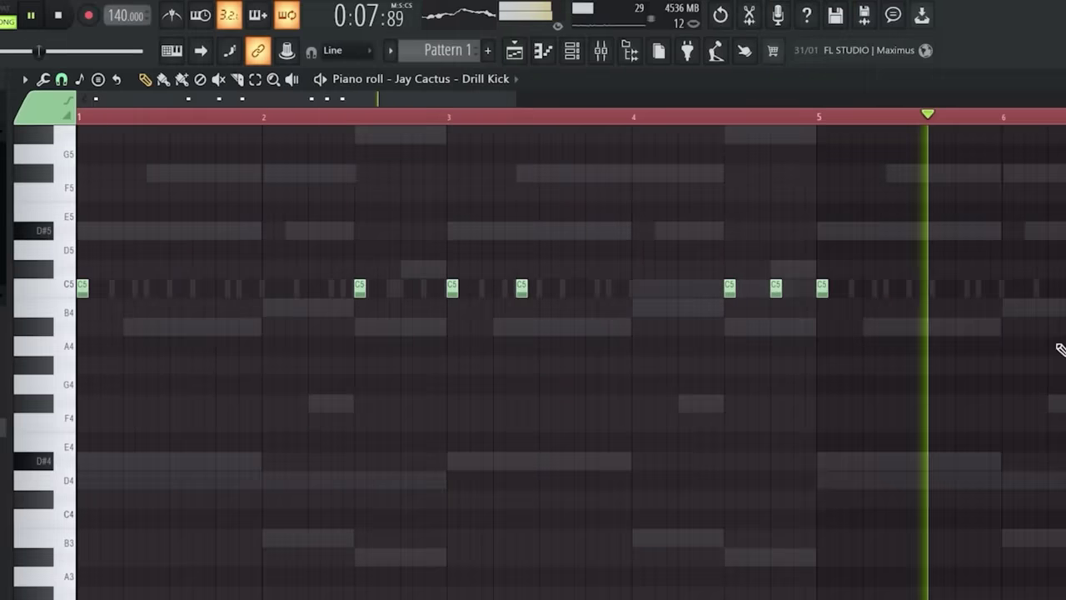
Continue the Drill Kick pattern with C5 notes at the start and middle of bar 6, at bar 7, and in bar 8
scroll(976, 301, up, 4)
click(971, 291)
click(1061, 291)
scroll(1059, 291, down, 2)
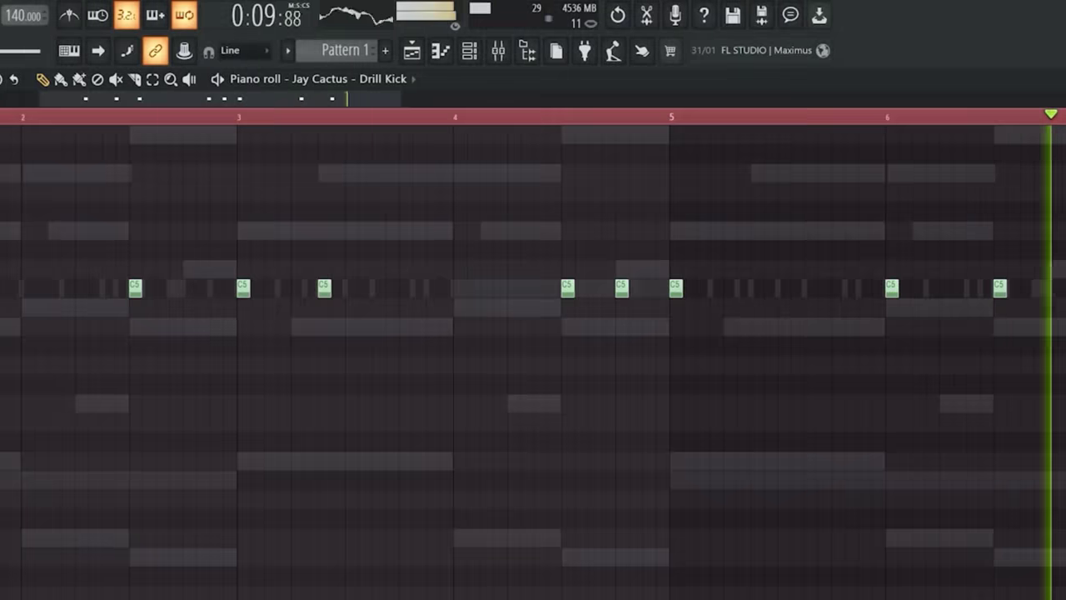
scroll(1058, 291, down, 2)
click(866, 287)
scroll(970, 329, up, 1)
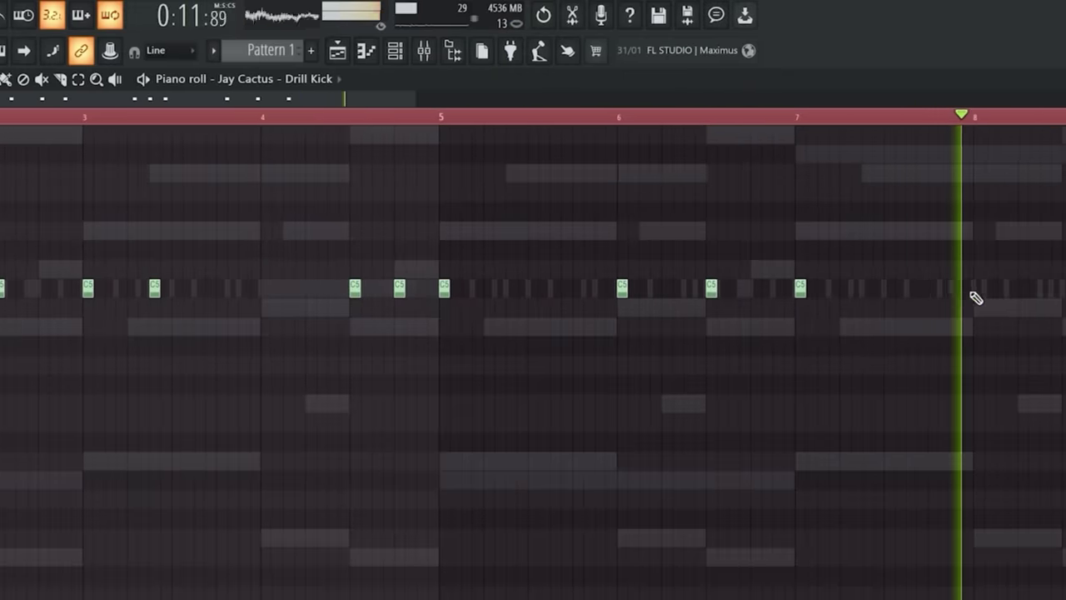
click(1017, 287)
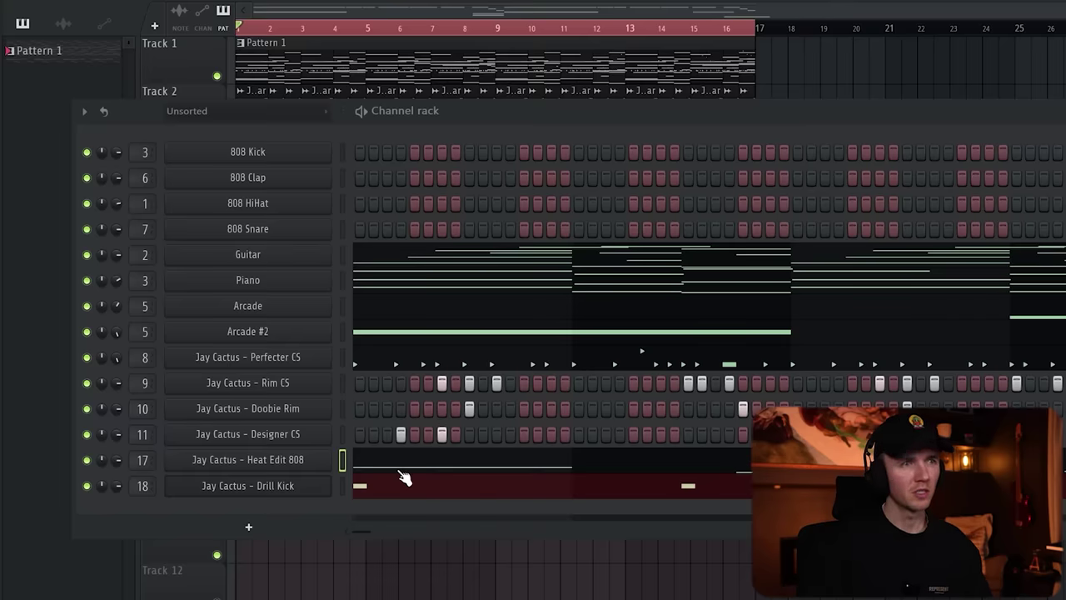
Play the beat with the new kick and check the 808's level in the mixer
key(space)
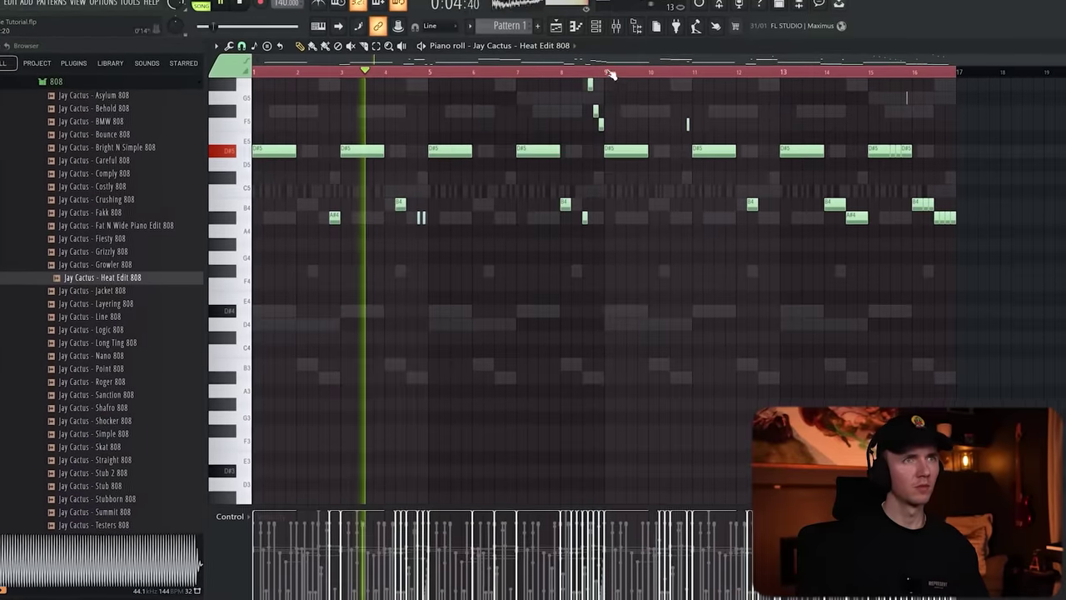
click(615, 30)
click(709, 177)
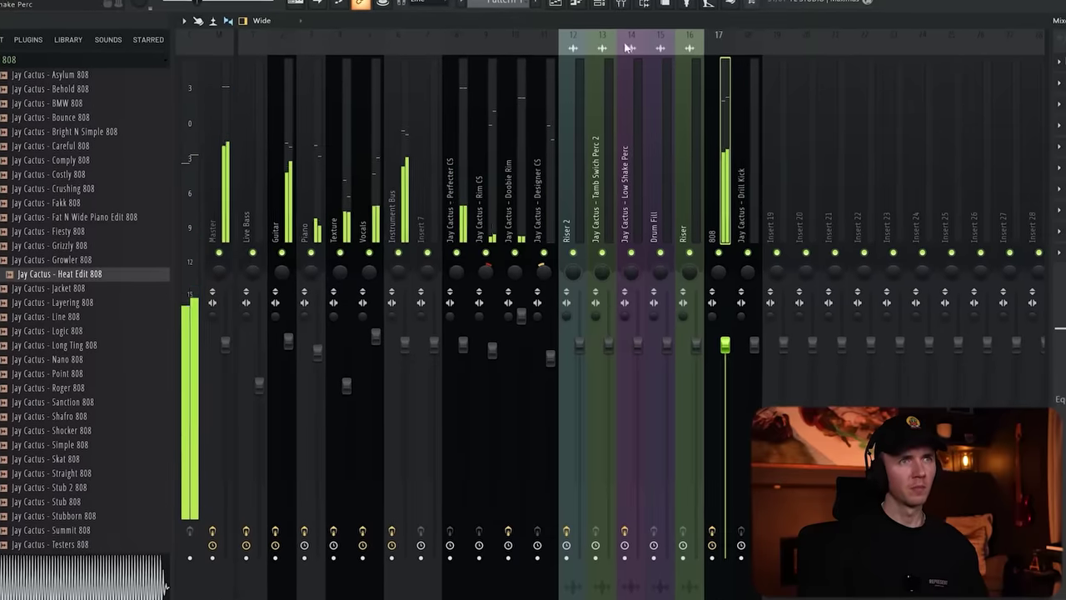
click(621, 5)
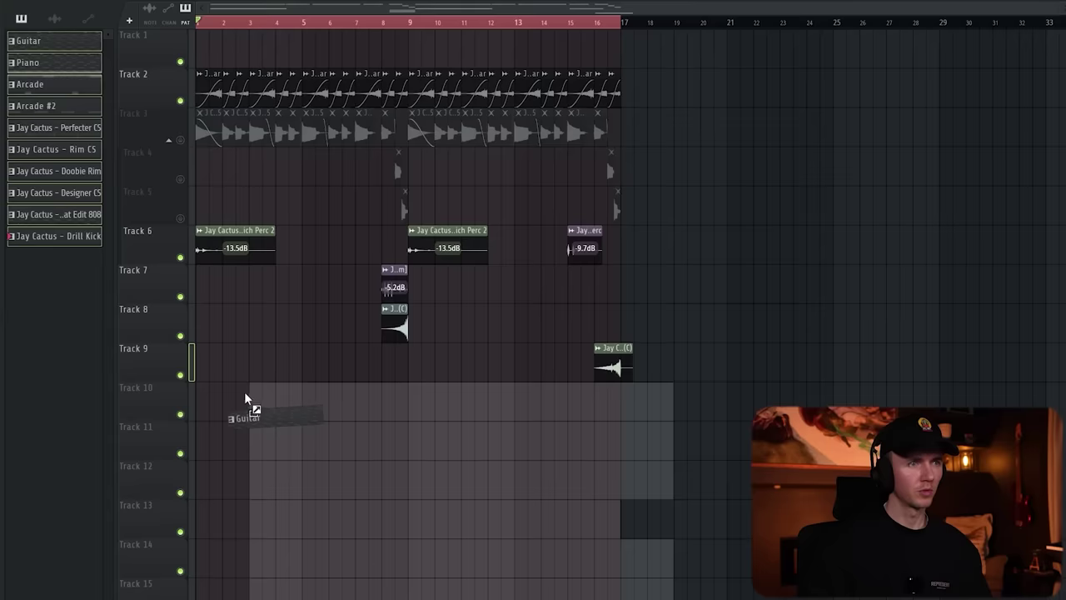
Repeat the separate instrument pattern clips along the playlist to bar 65 and make the first Guitar clip unique
key(ctrl+v)
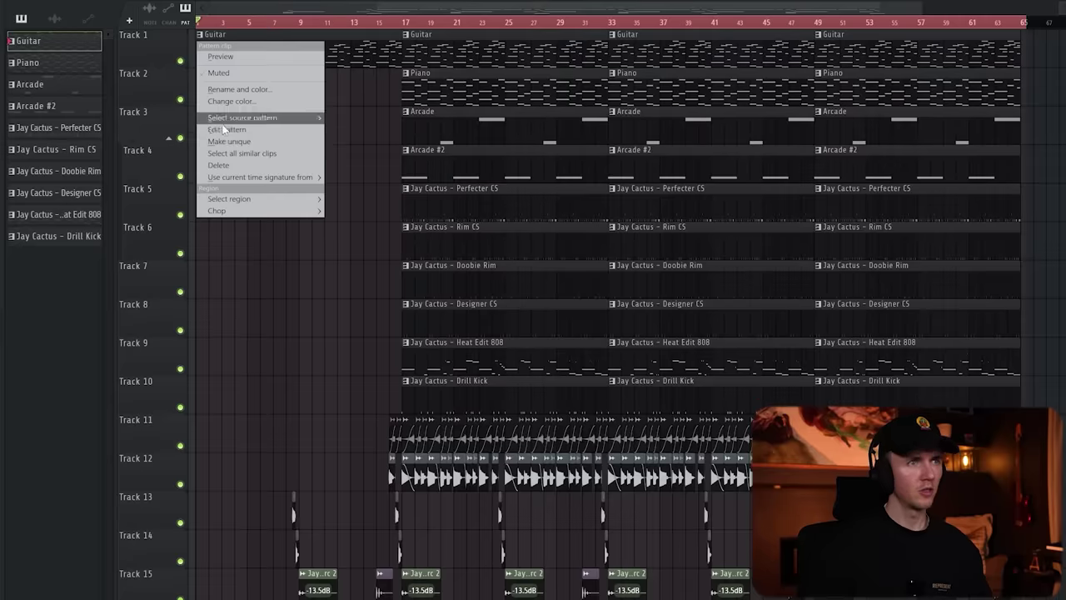
click(224, 137)
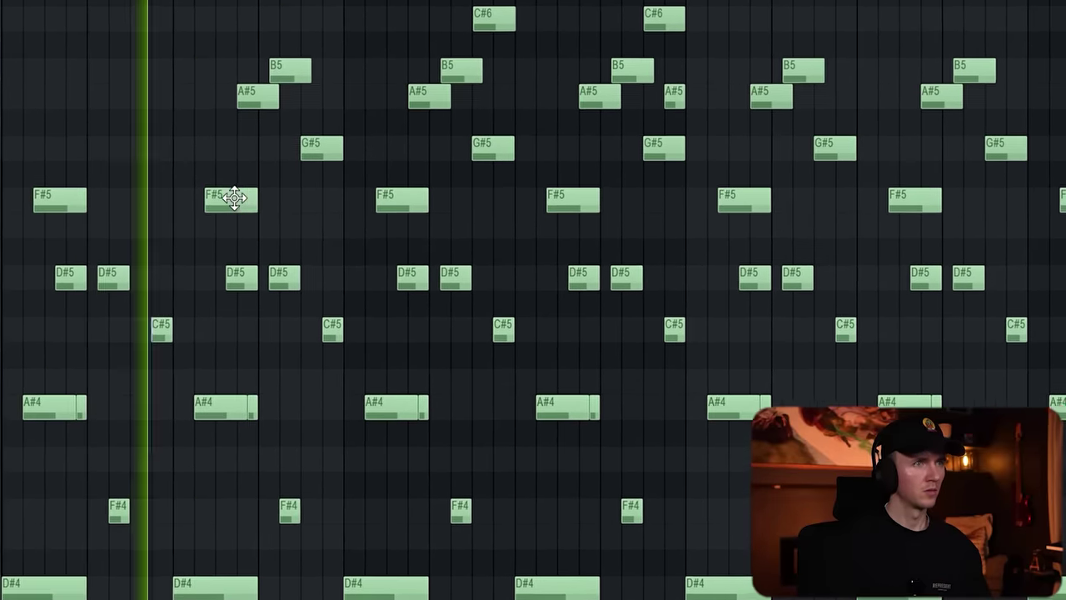
Thin out the intro guitar melody by deleting several of its A#5, B5 and G#5 notes
right_click(258, 96)
right_click(290, 70)
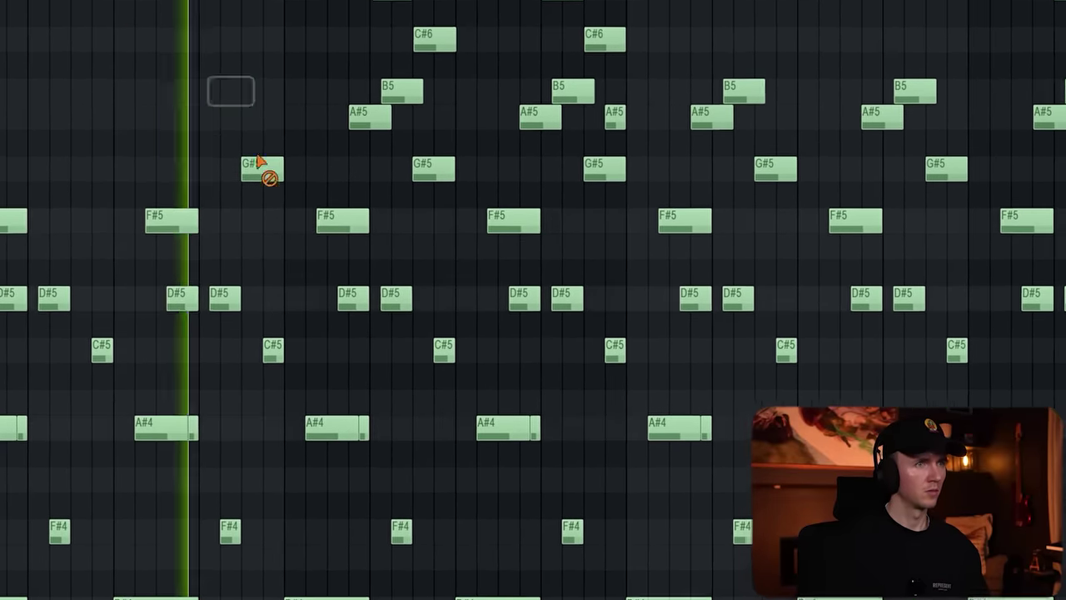
right_click(260, 166)
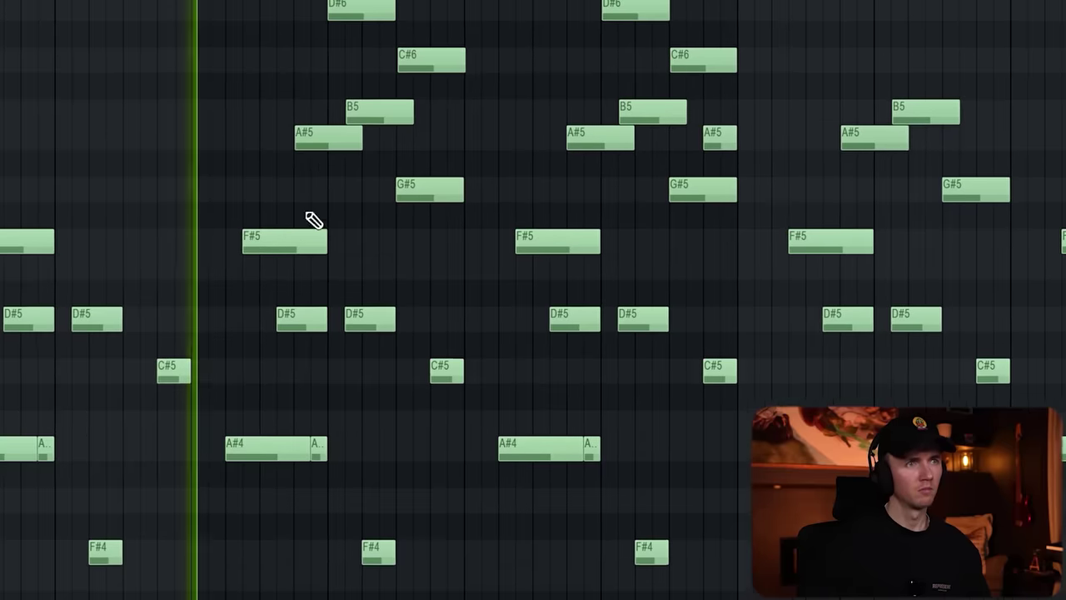
right_click(341, 148)
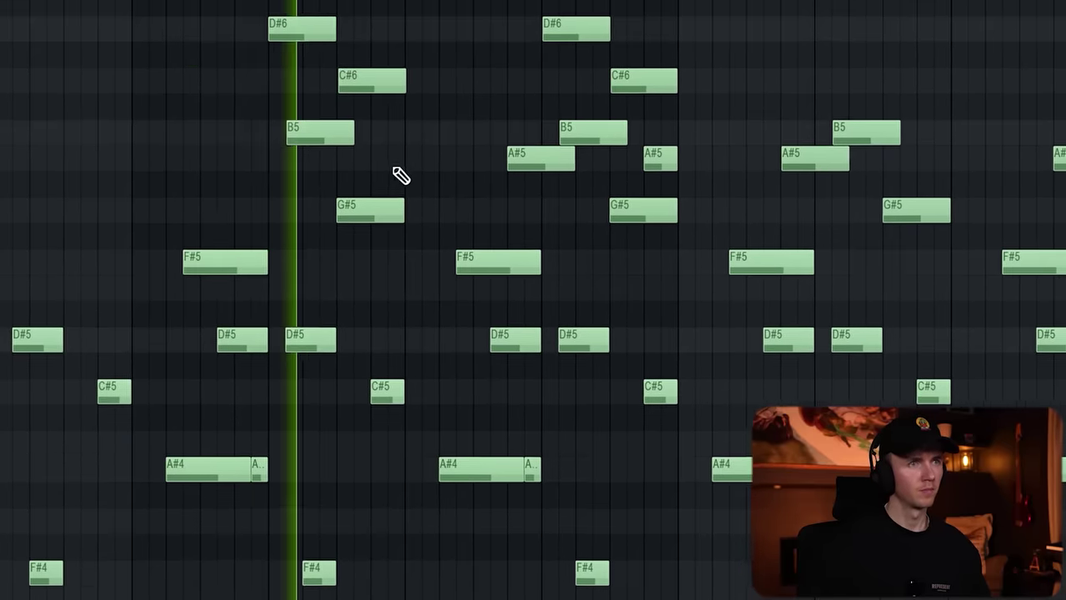
right_click(512, 165)
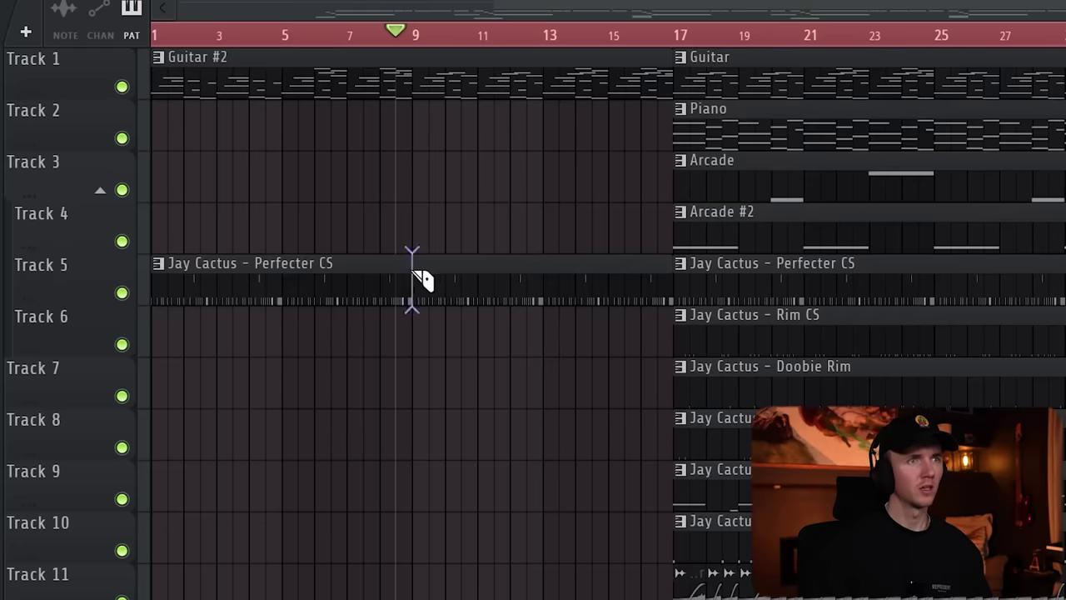
Trim the intro's Perfecter CS clip to start at bar 9 and add a Rim CS clip starting at bar 13
click(413, 281)
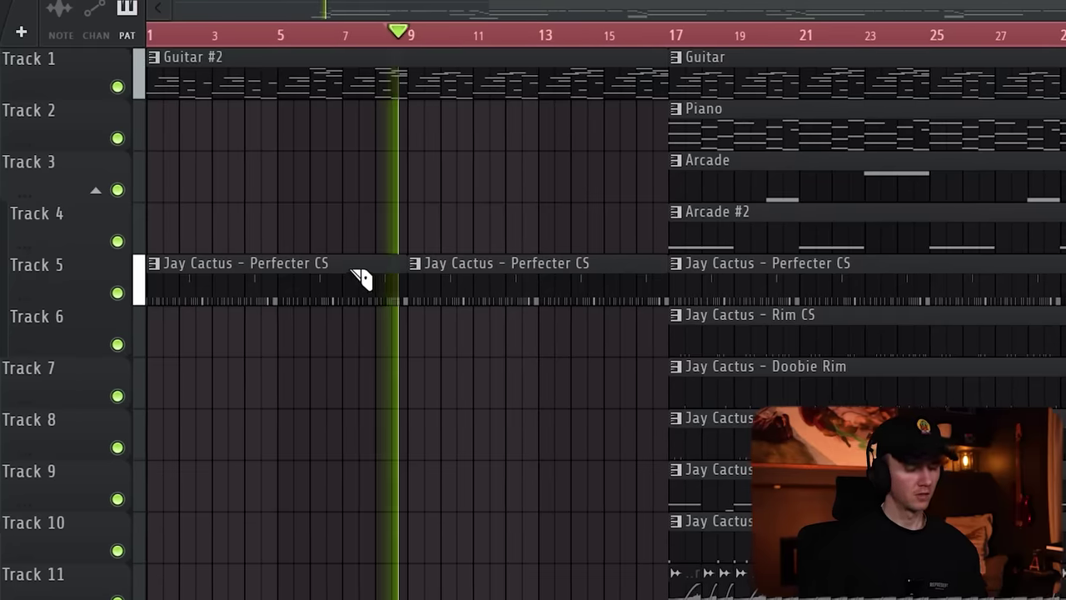
right_click(368, 278)
drag(757, 343, 232, 343)
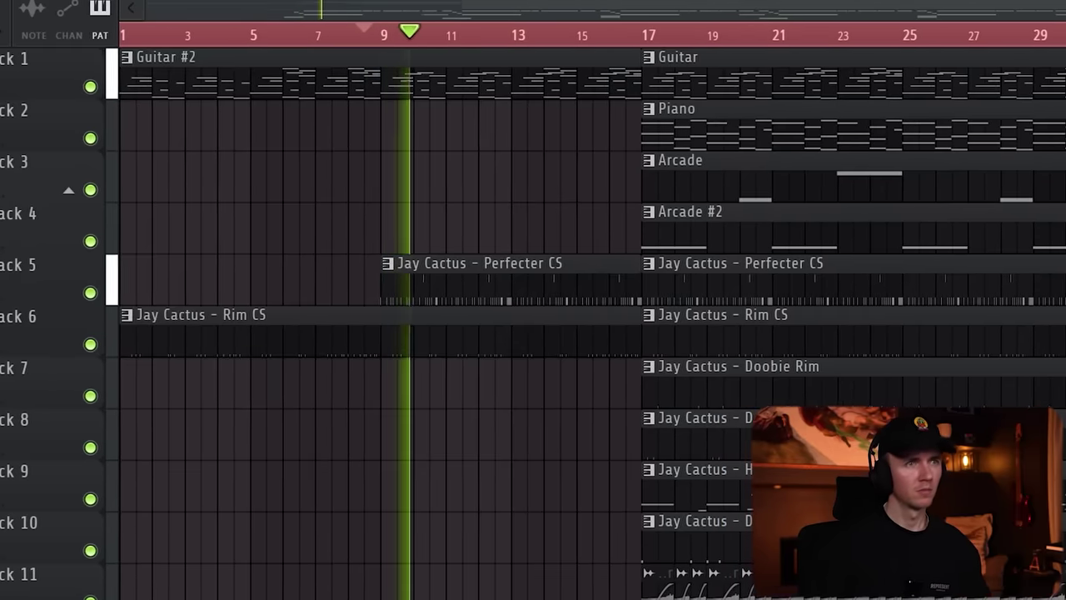
key(c)
right_click(426, 346)
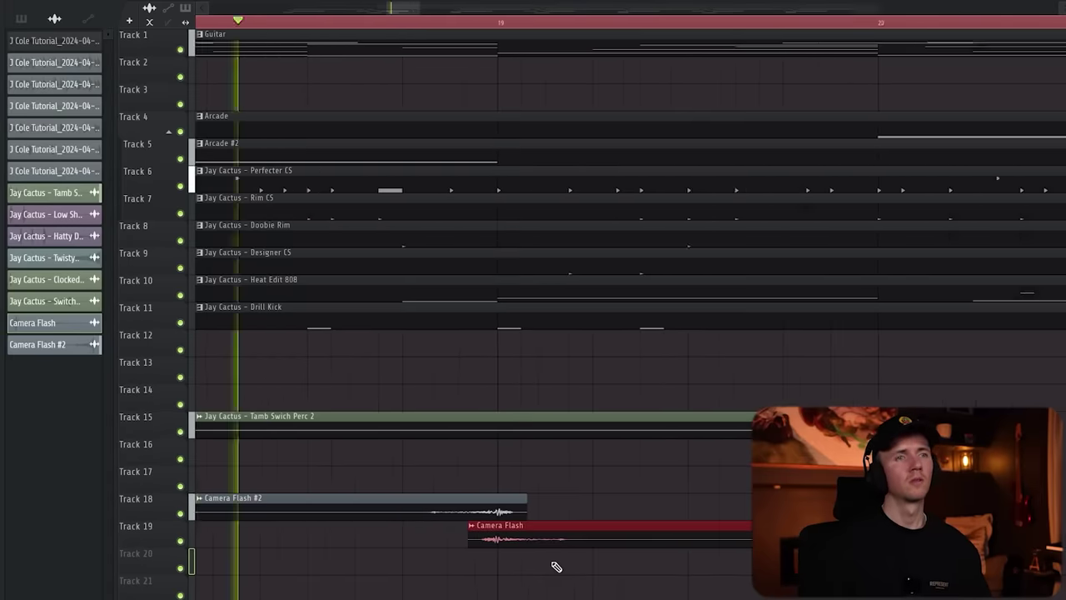
Replace the Guitar clip at bar 33 with Guitar #2 and cut the Piano, Arcade and Arcade #2 clips to start at bar 41
scroll(556, 566, down, 5)
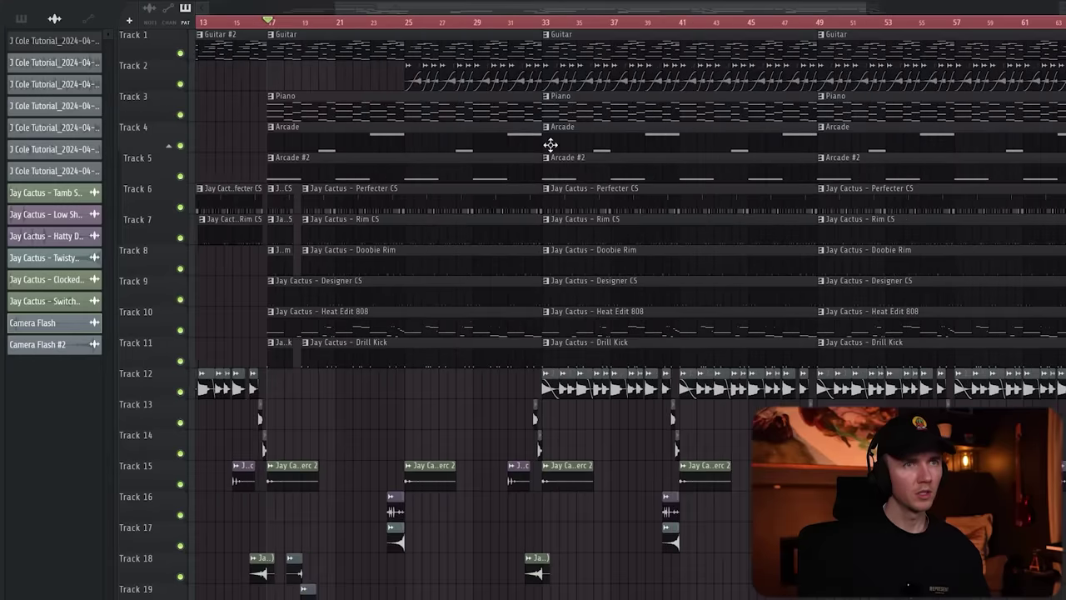
scroll(741, 77, down, 3)
right_click(636, 57)
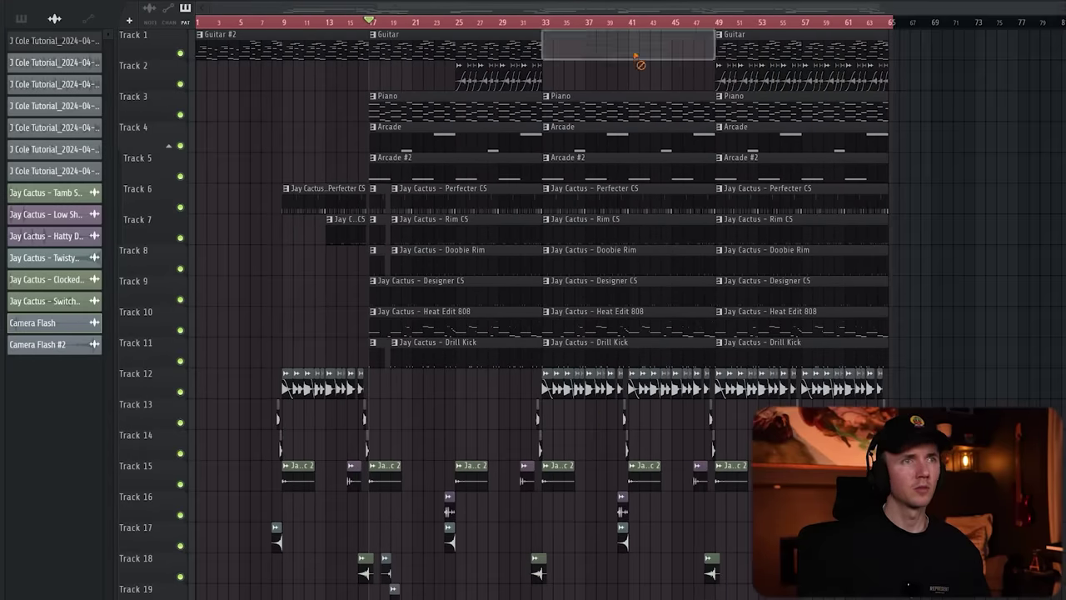
drag(545, 164, 605, 165)
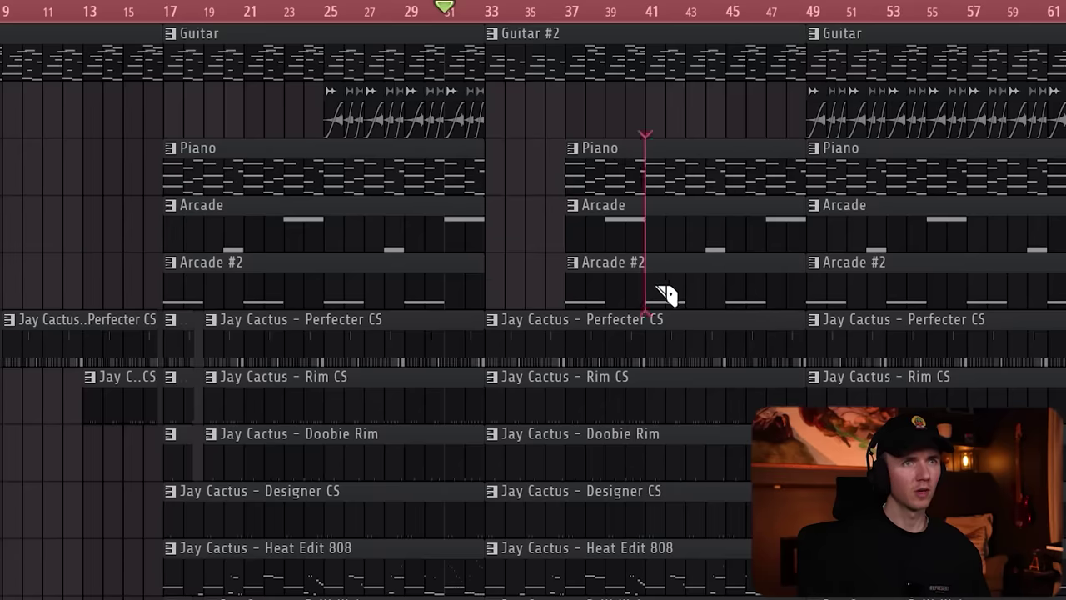
drag(656, 285, 646, 285)
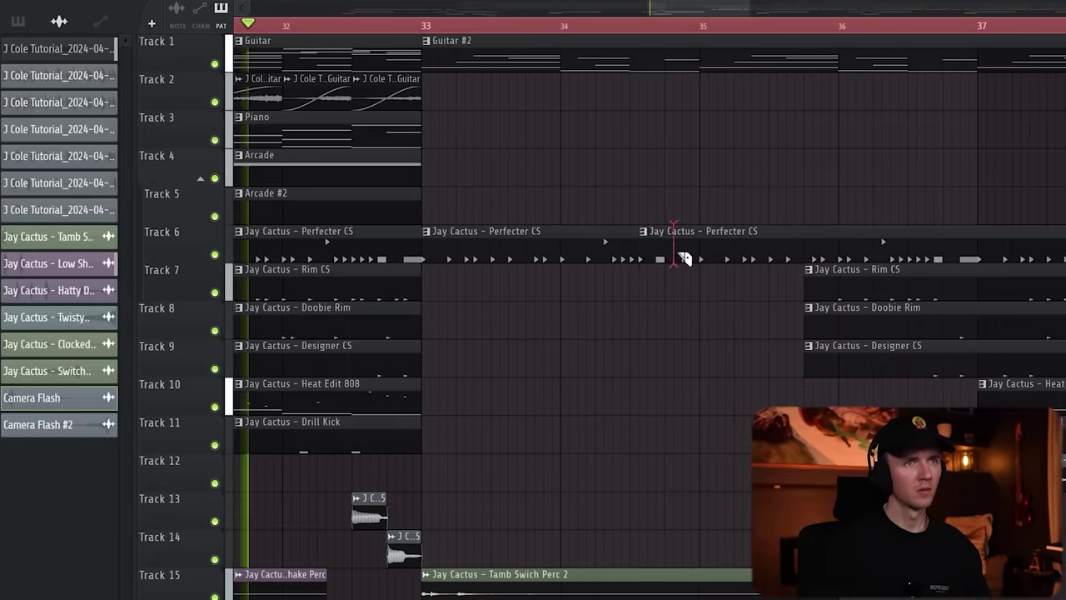
Cut a short gap out of the Perfecter CS clip just before bar 35
drag(647, 257, 733, 260)
scroll(659, 367, down, 3)
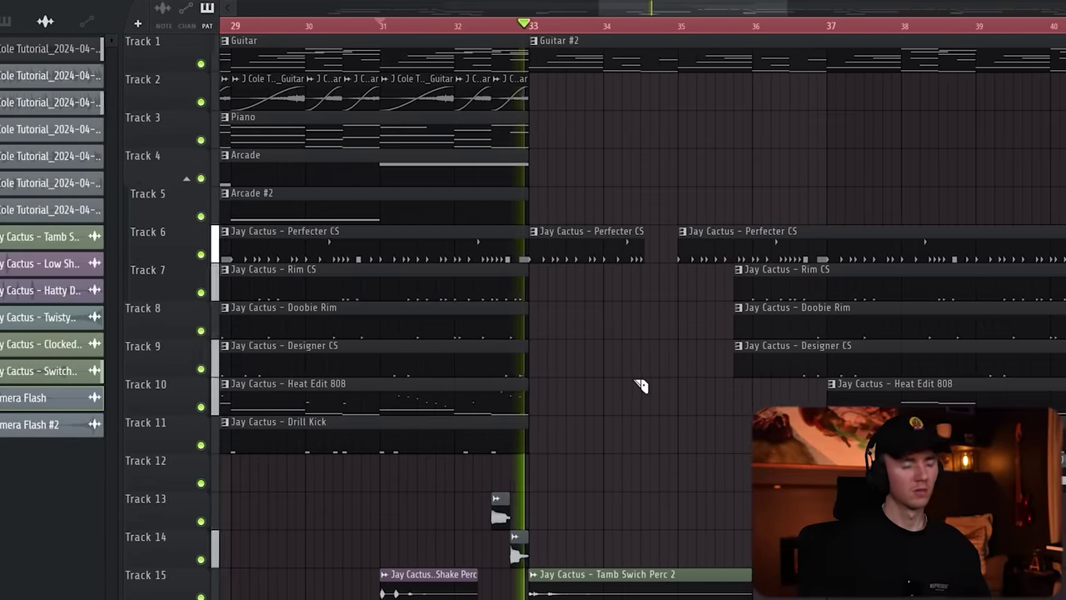
scroll(654, 417, down, 3)
scroll(709, 506, up, 5)
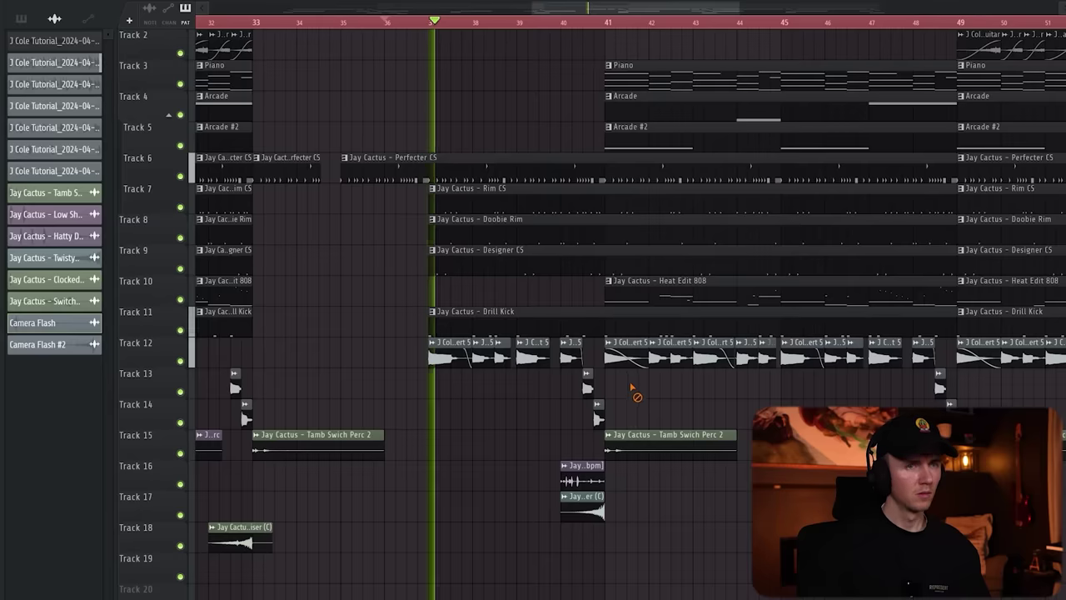
Remove the Track 12 audio clips between bars 41 and 49 and trim the Drill Kick clip to start at bar 41
drag(638, 370, 922, 360)
key(c)
right_click(574, 326)
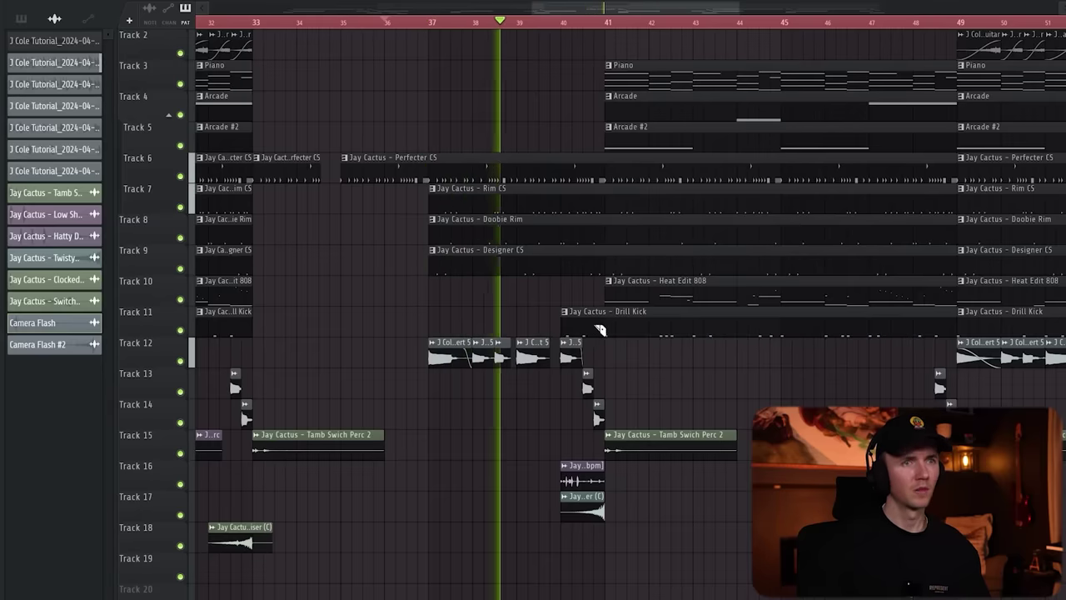
right_click(602, 329)
scroll(619, 357, up, 3)
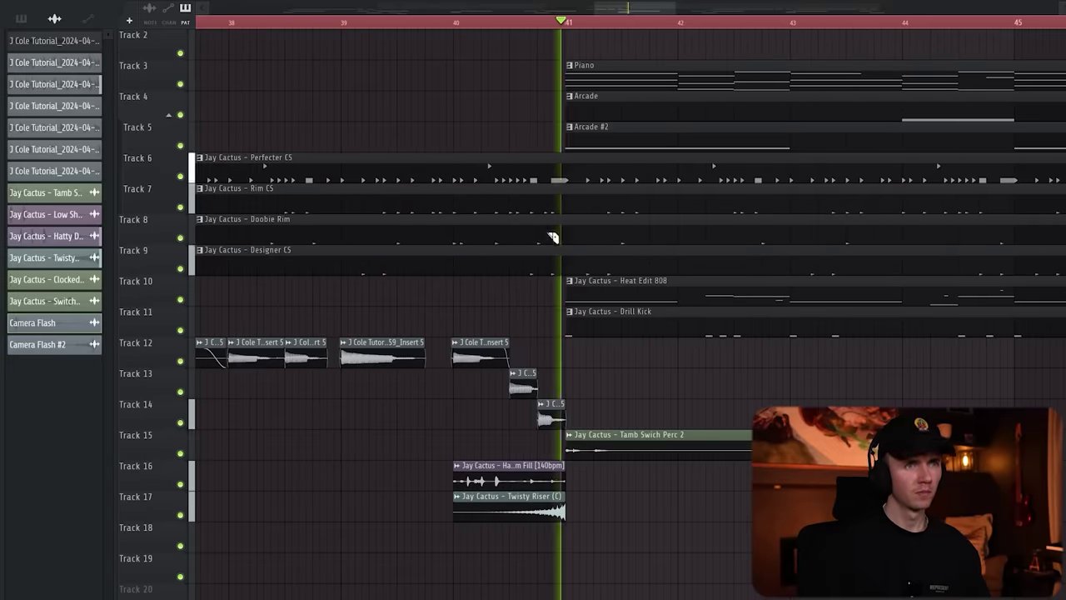
scroll(516, 412, down, 3)
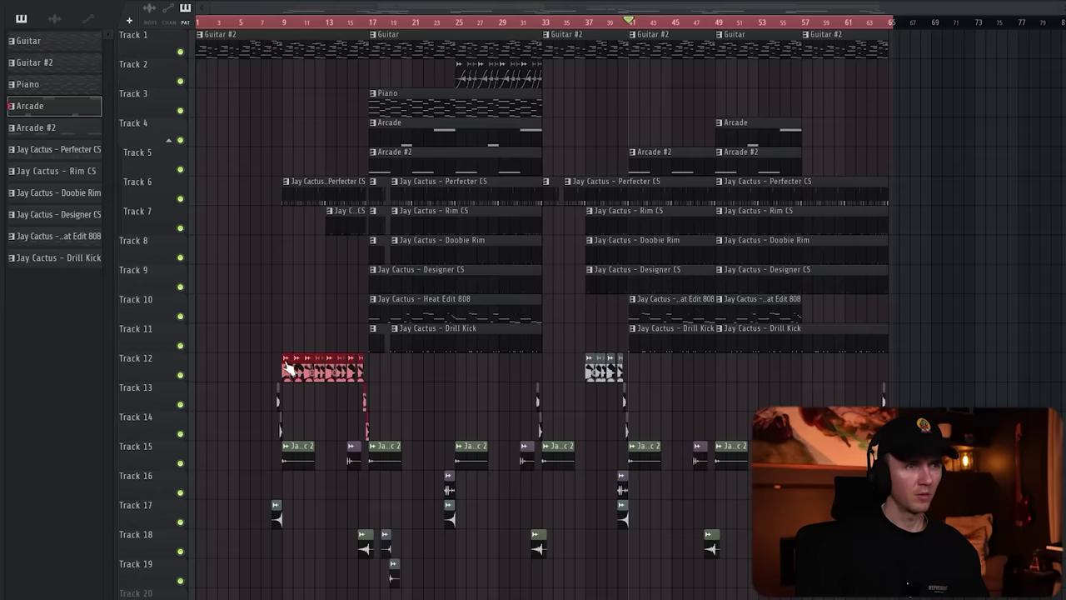
Delete the leftover percussion and riser clips before bar 65 and repeat the arrangement from bar 17 onward after bar 65
scroll(285, 366, up, 2)
scroll(340, 446, down, 2)
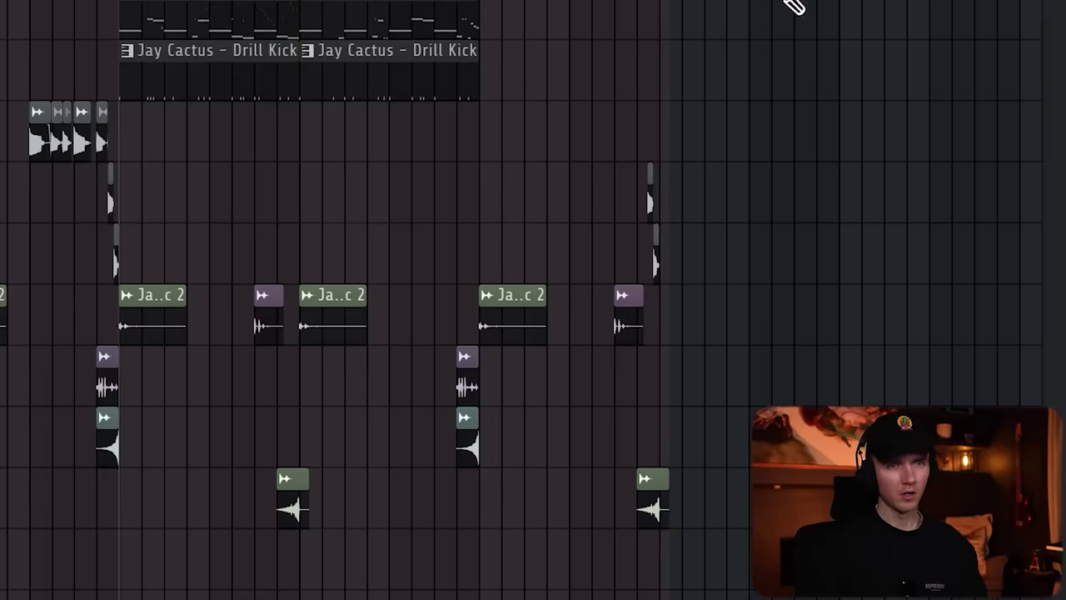
drag(749, 40, 524, 523)
key(Delete)
drag(931, 31, 281, 587)
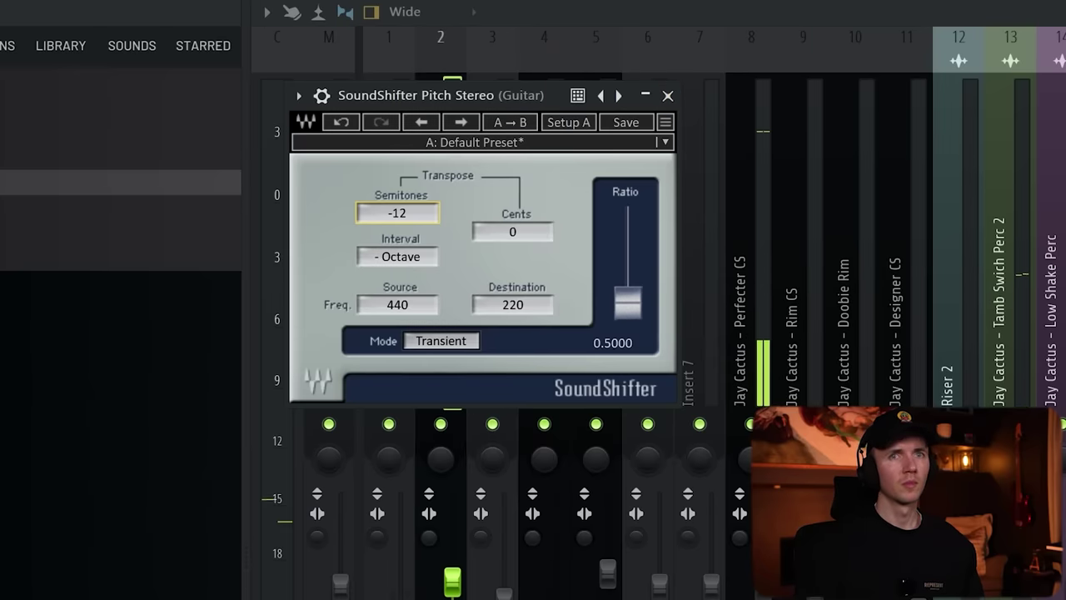
Close the guitar's SoundShifter Pitch Stereo plug-in and bring the arrangement into view
key(Escape)
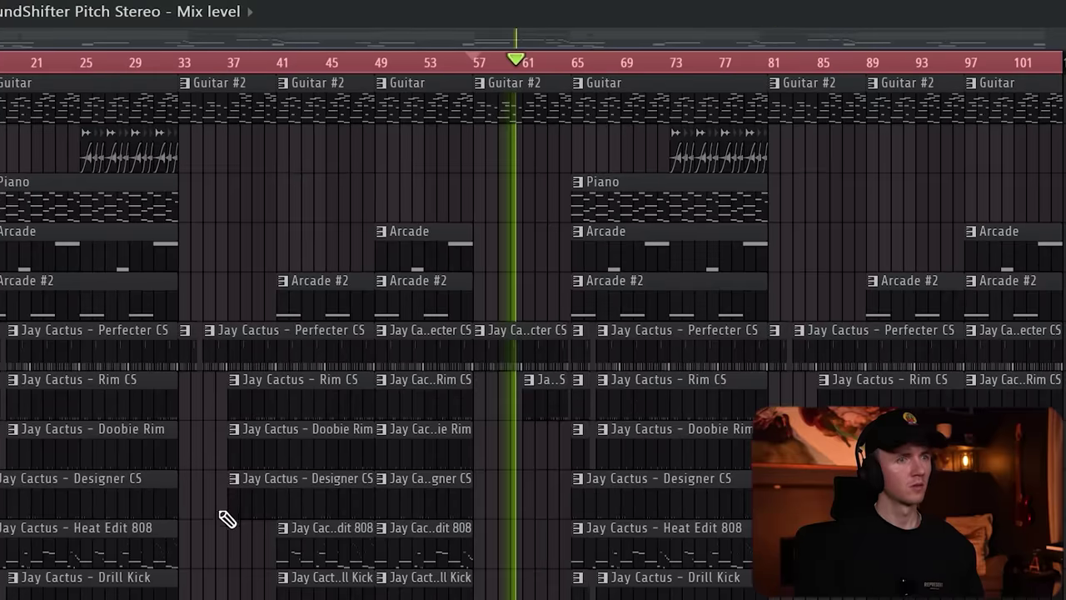
scroll(226, 516, down, 2)
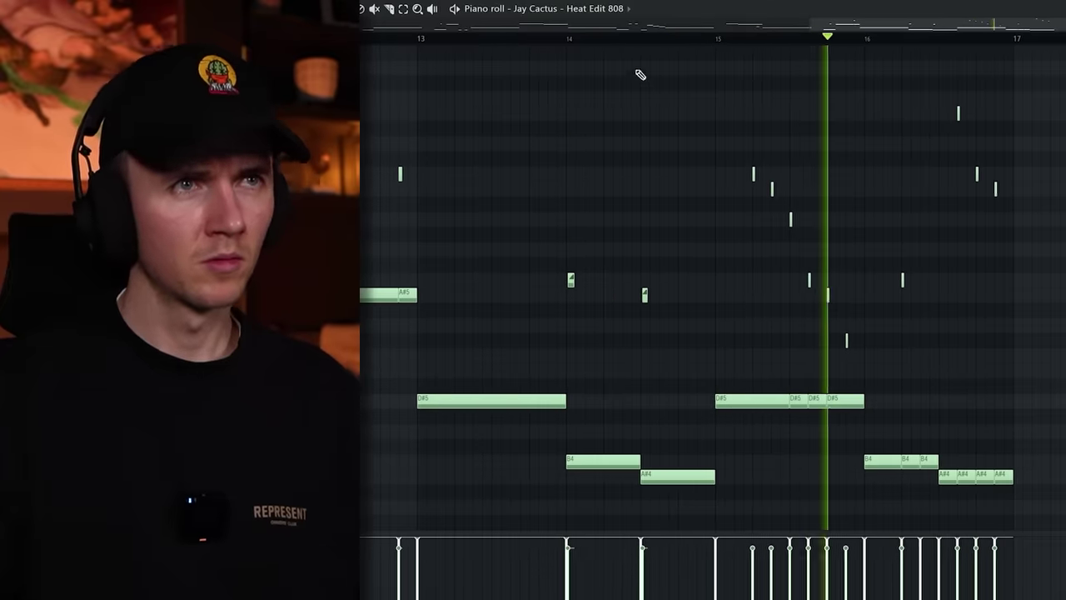
Switch from the 808 notes to the playlist and follow the arrangement's playback through the sections up to bar 49
key(F7)
scroll(766, 292, down, 3)
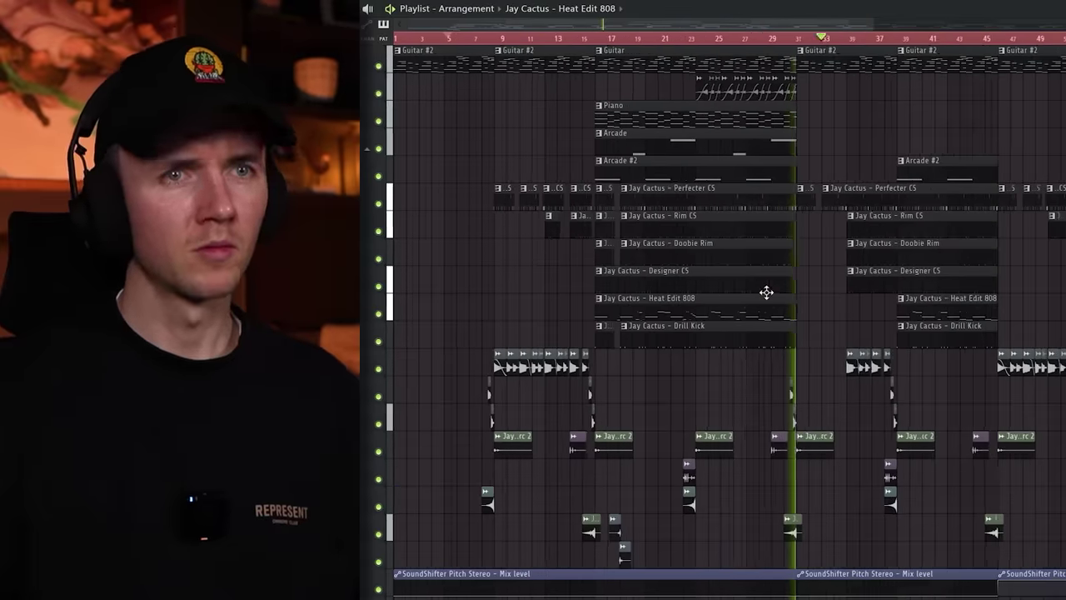
scroll(793, 327, up, 2)
scroll(793, 327, down, 1)
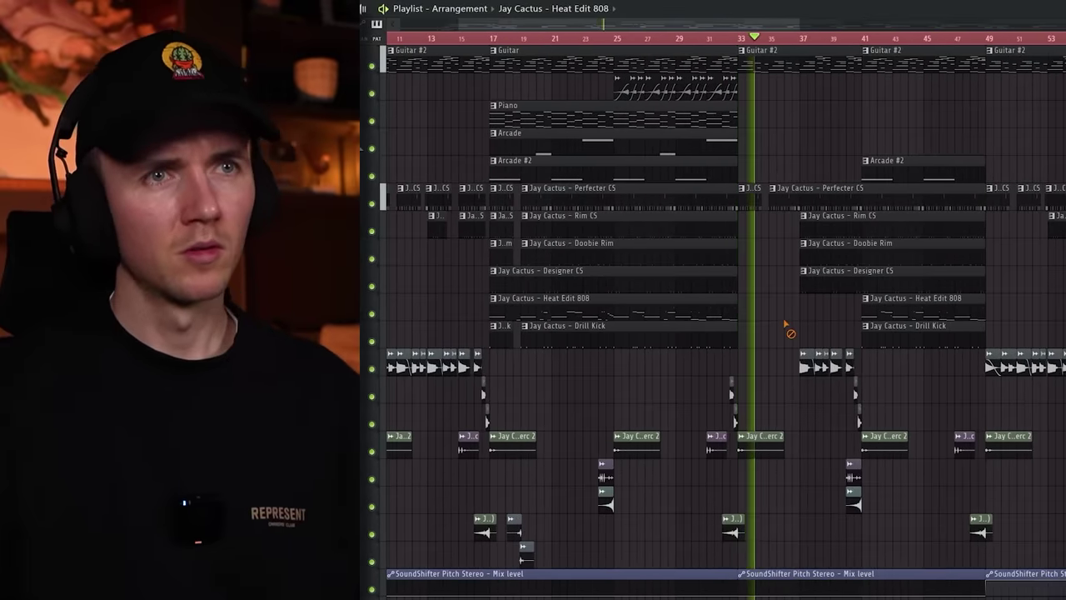
scroll(785, 325, down, 2)
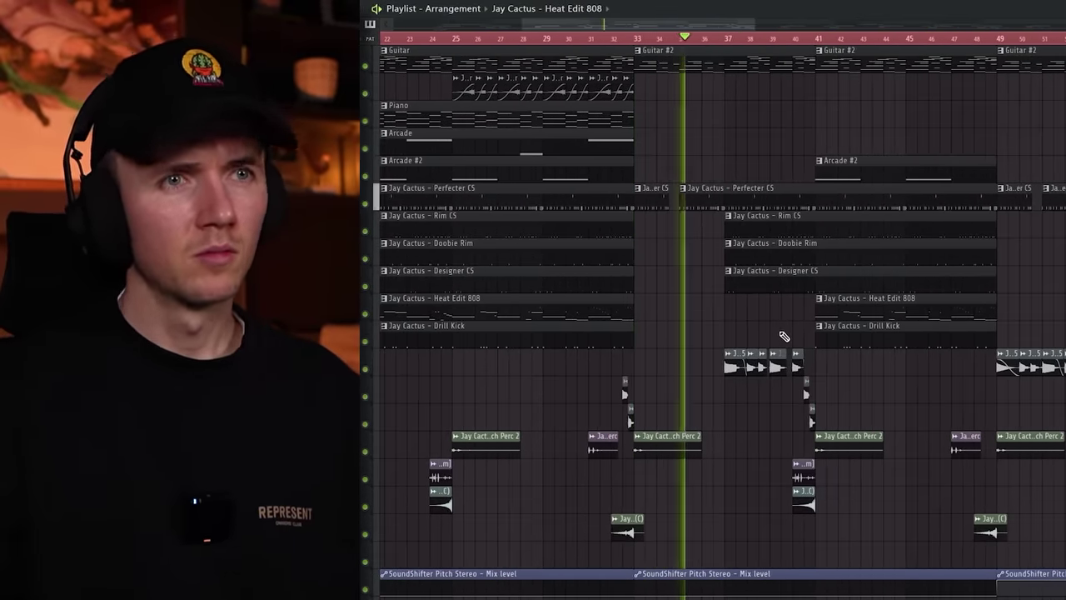
scroll(779, 329, up, 2)
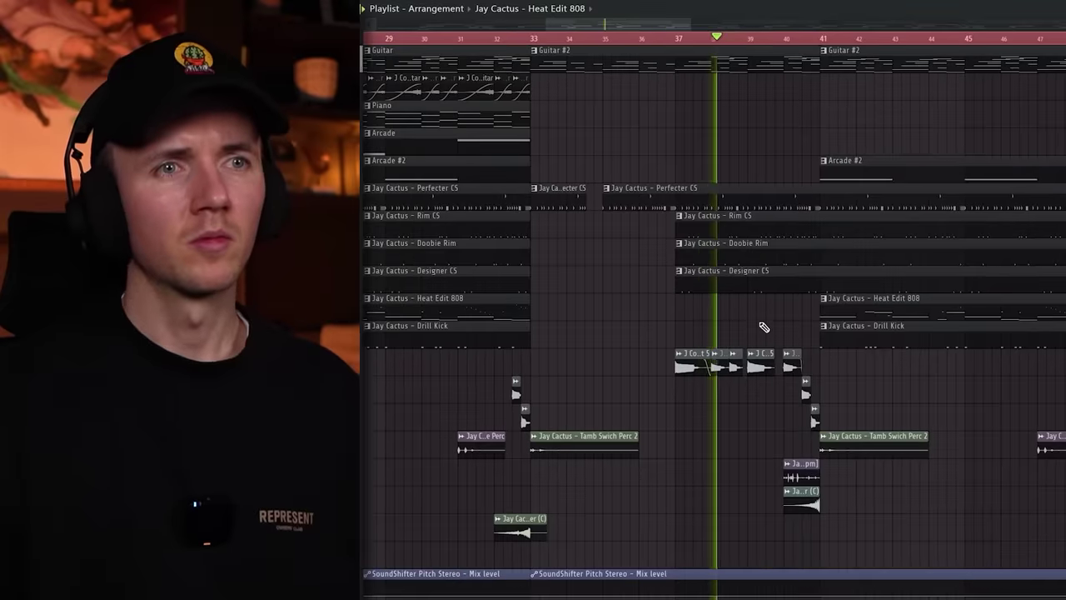
scroll(762, 327, down, 4)
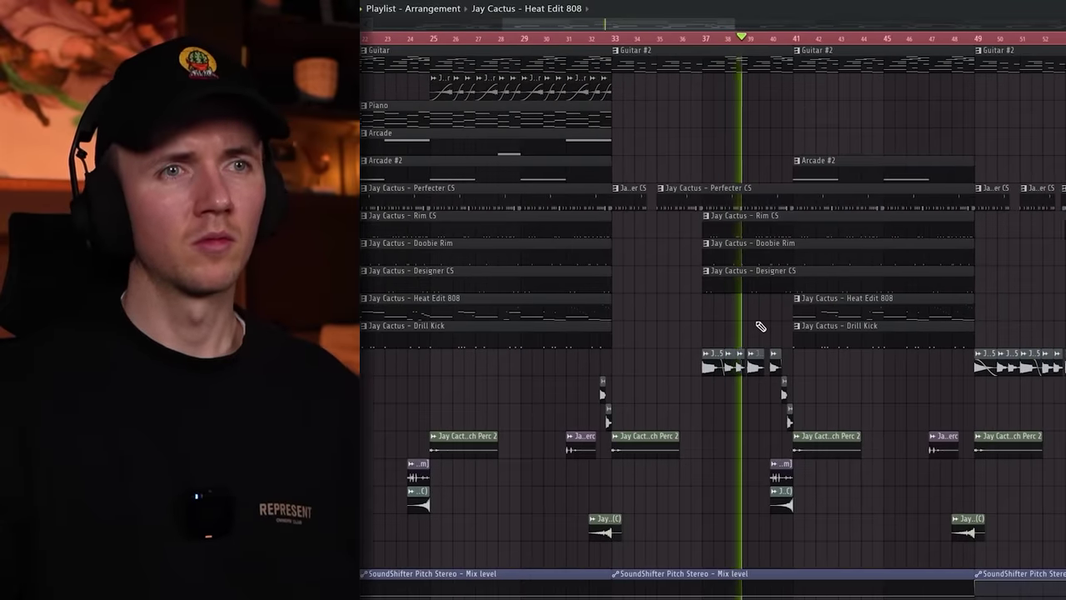
scroll(760, 326, down, 4)
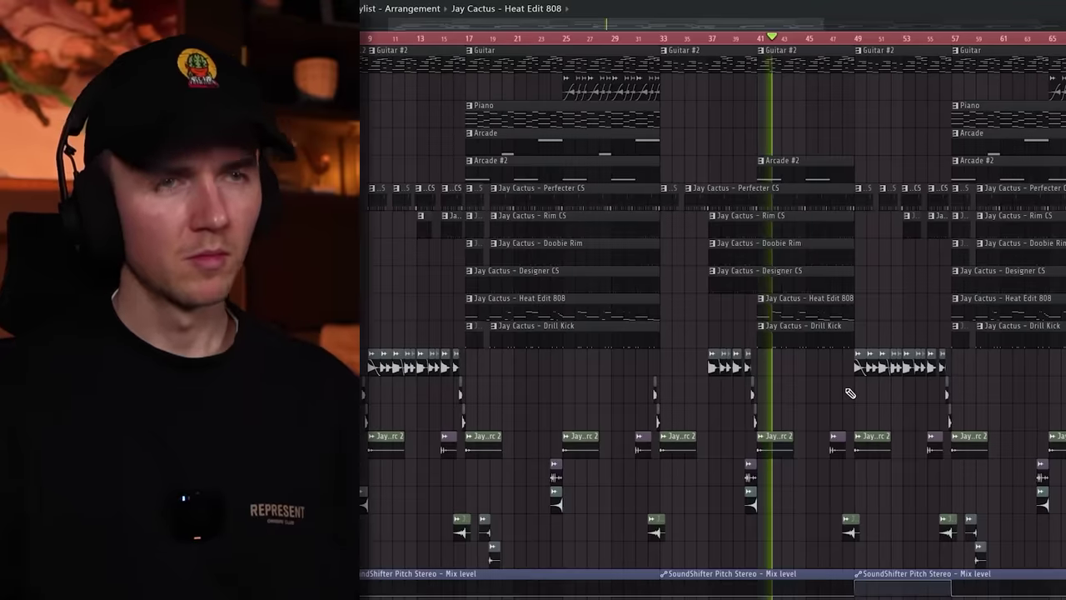
scroll(860, 411, up, 1)
scroll(860, 411, up, 2)
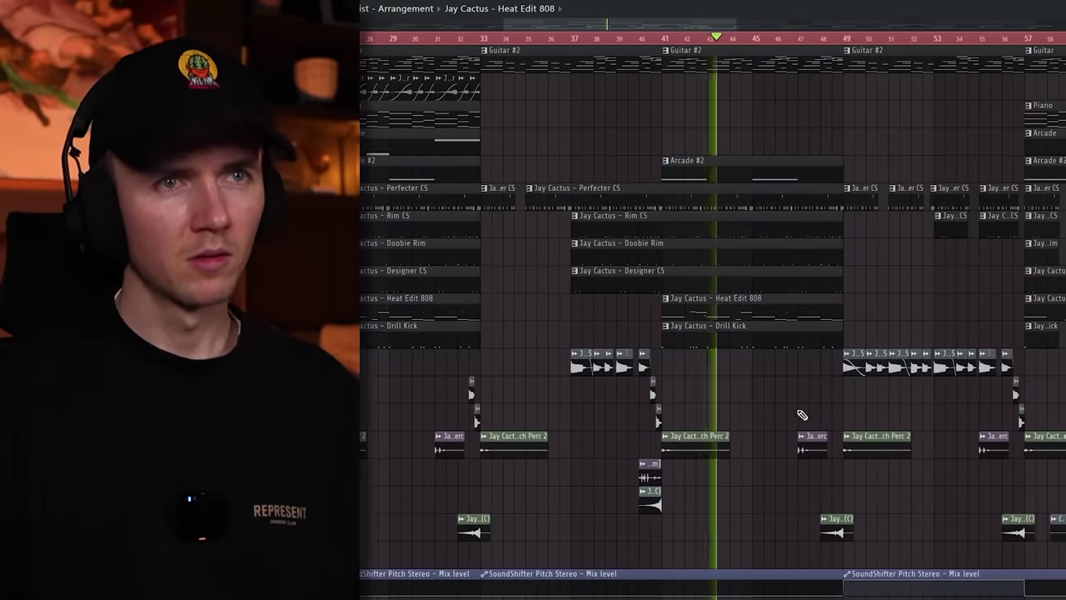
scroll(802, 415, up, 1)
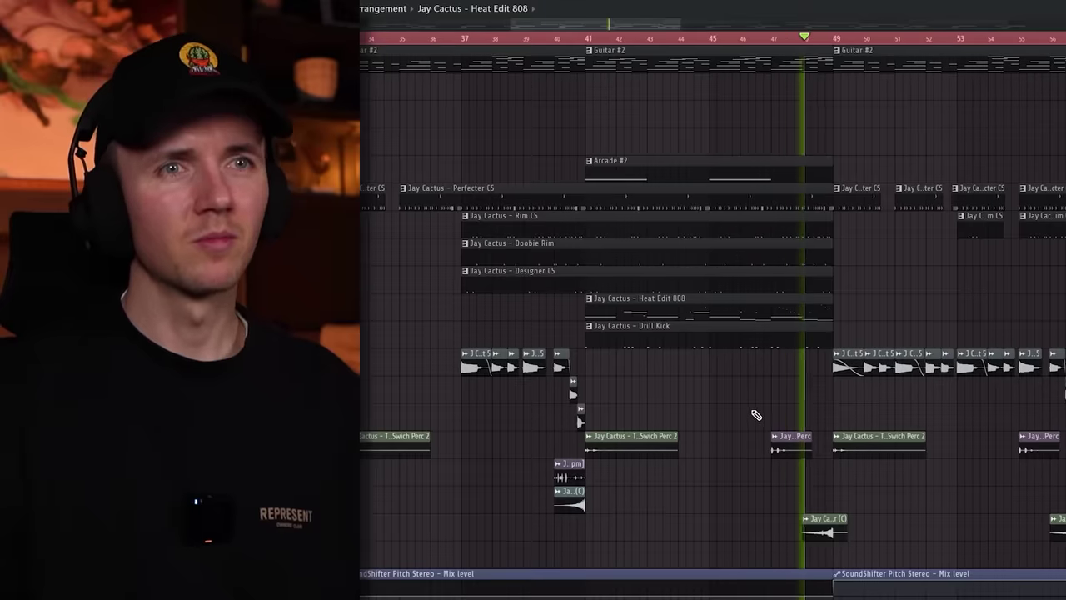
scroll(750, 425, up, 2)
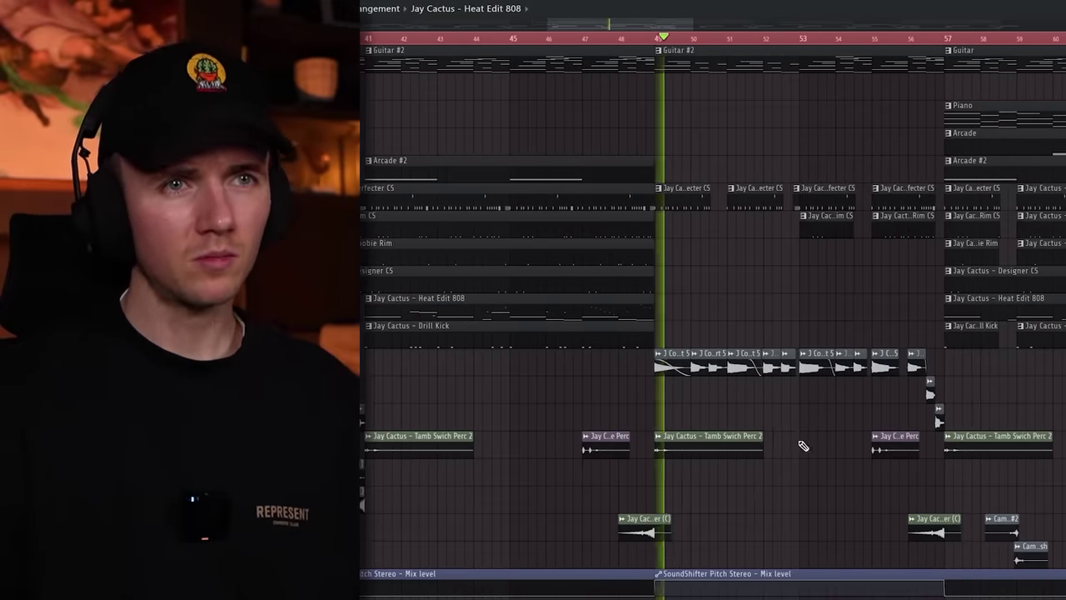